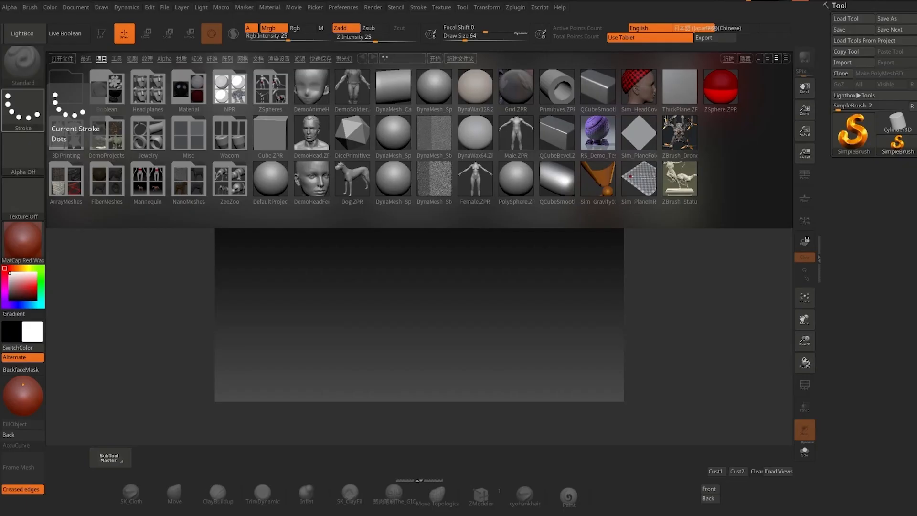
Step: Check the character reference, move it aside, and load the DynaMesh_Sphere_64 project
{"action": "scroll", "coordinate": [287, 147], "scroll_direction": "down", "scroll_amount": 4}
{"action": "scroll", "coordinate": [336, 229], "scroll_direction": "up", "scroll_amount": 6}
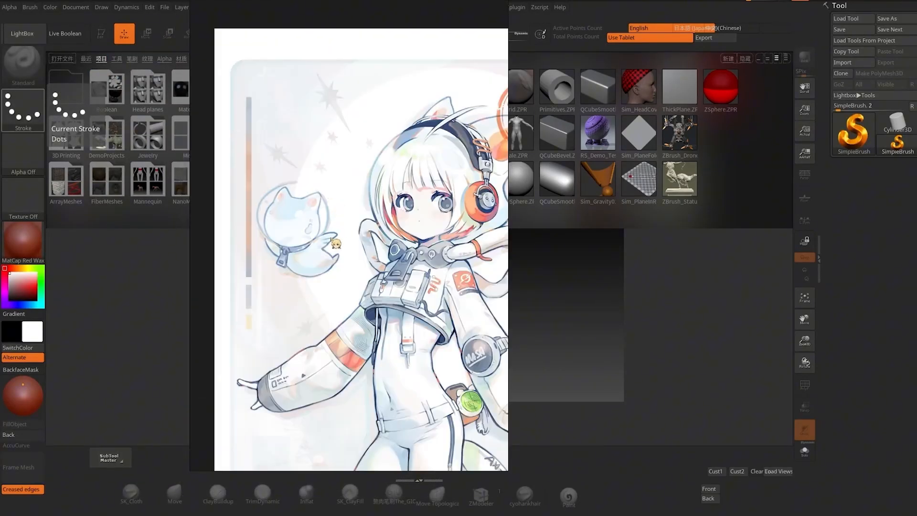
{"action": "right_click_drag", "start_coordinate": [355, 227], "coordinate": [0, 229]}
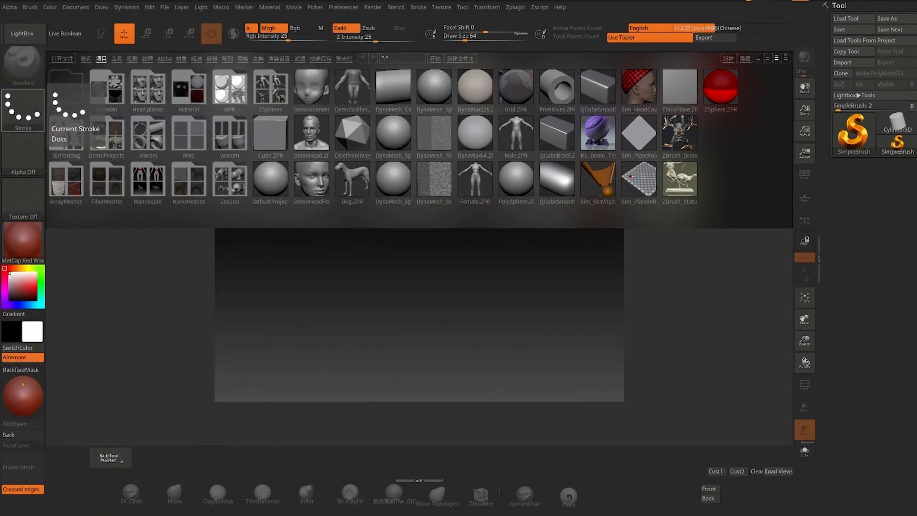
{"action": "left_click", "coordinate": [440, 84]}
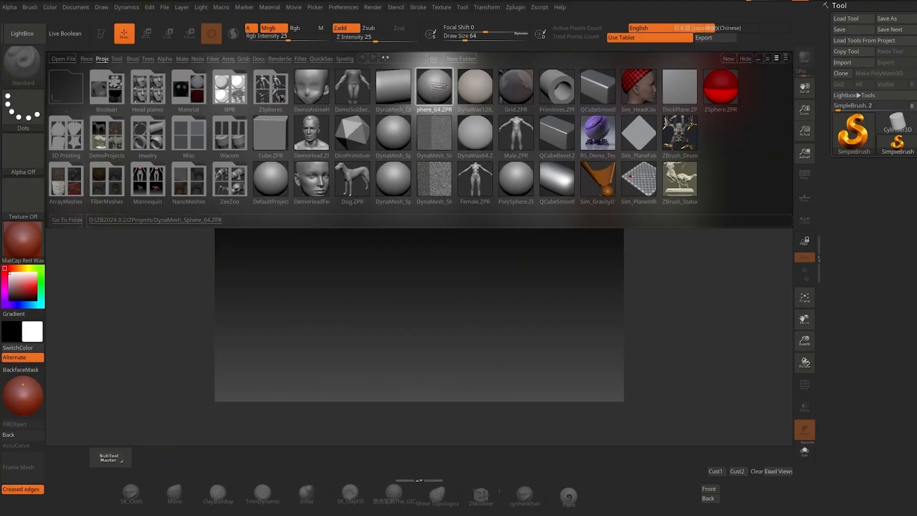
{"action": "double_click", "coordinate": [435, 87]}
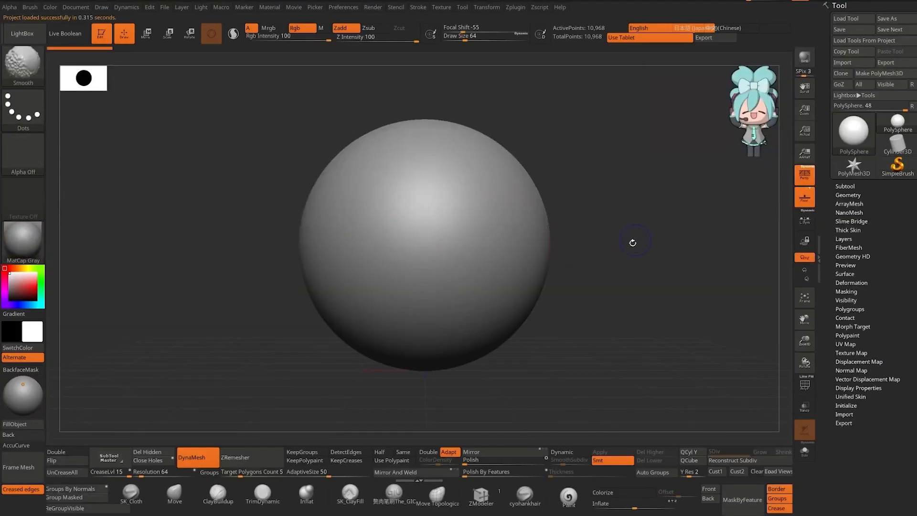
Step: Turn off perspective, expand the subtool list and display the move gizmo on the sphere
{"action": "key", "text": "p"}
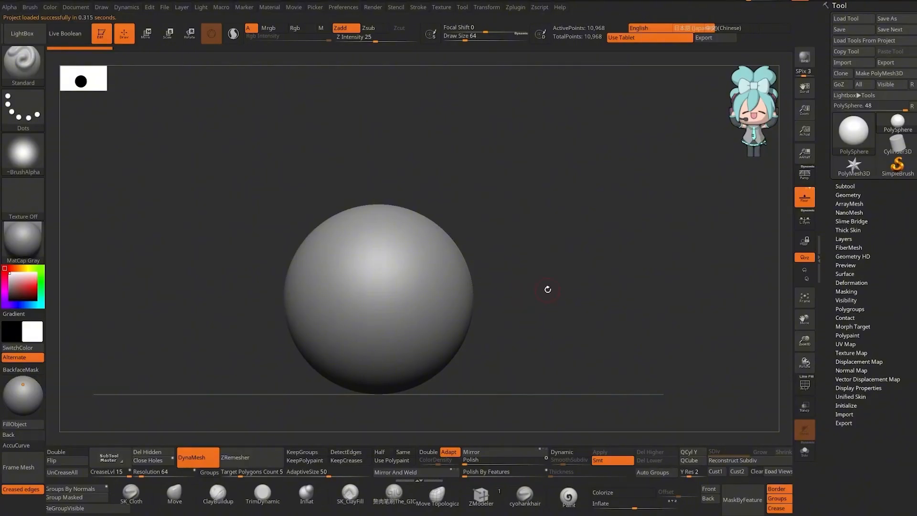
{"action": "left_click_drag", "start_coordinate": [559, 252], "coordinate": [559, 275]}
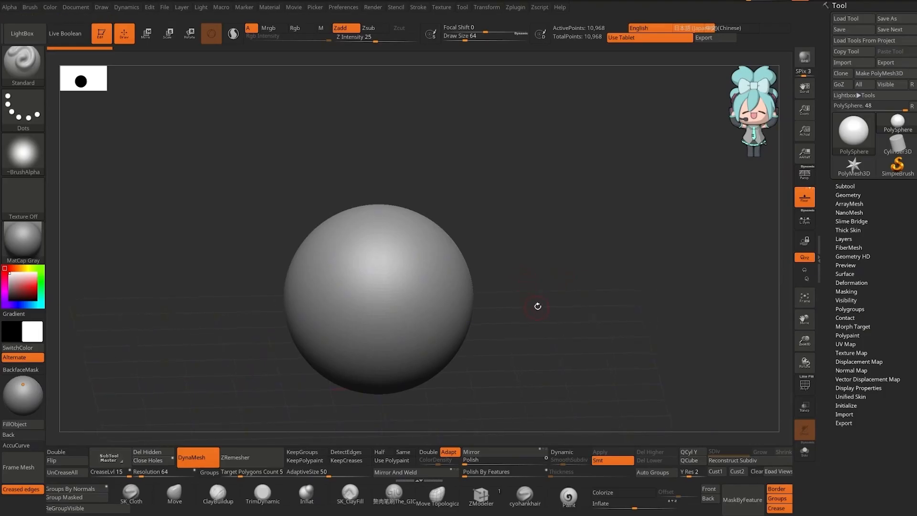
{"action": "left_click_drag", "start_coordinate": [549, 301], "coordinate": [625, 316], "text": "shift"}
{"action": "left_click", "coordinate": [843, 186]}
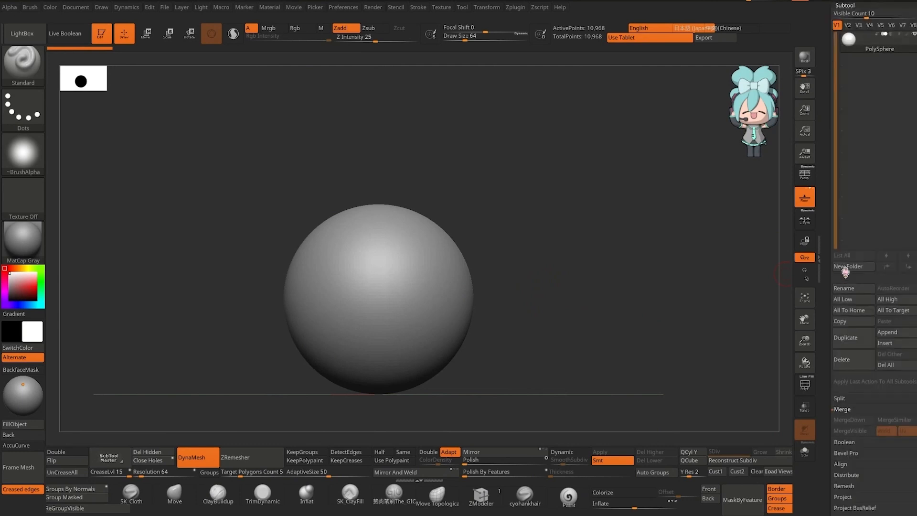
{"action": "key", "text": "w"}
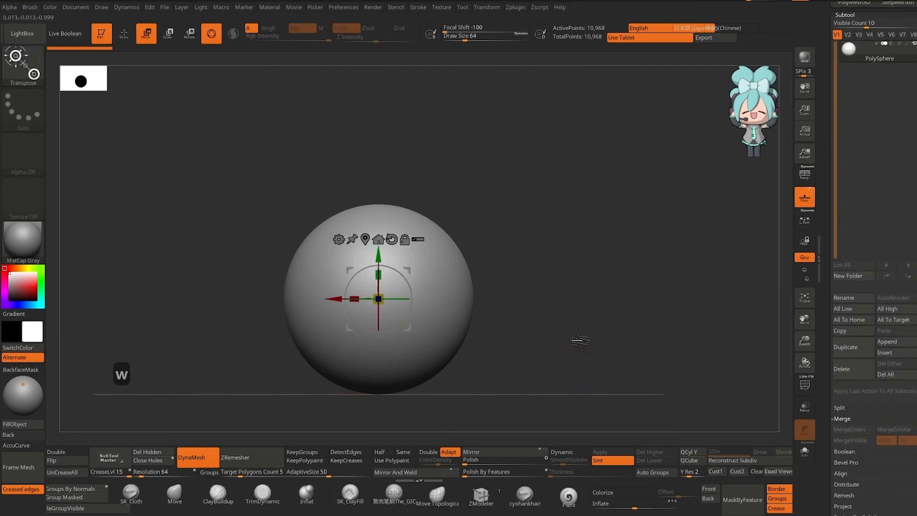
{"action": "left_click_drag", "start_coordinate": [558, 331], "coordinate": [564, 306], "text": "alt"}
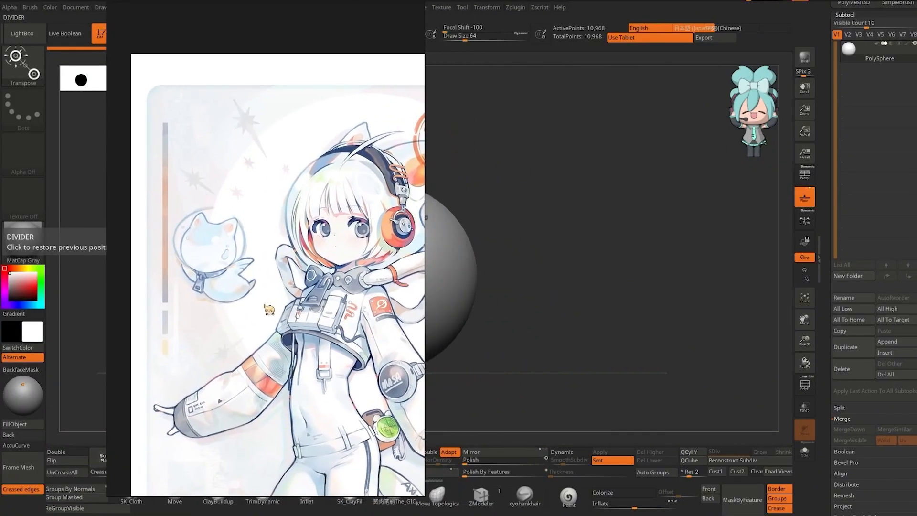
Step: Outline the cat's head, zipper collar and tail in red on the reference image, closing the annotation mode
{"action": "right_click", "coordinate": [261, 278]}
{"action": "left_click", "coordinate": [293, 354]}
{"action": "scroll", "coordinate": [241, 274], "scroll_direction": "up", "scroll_amount": 2}
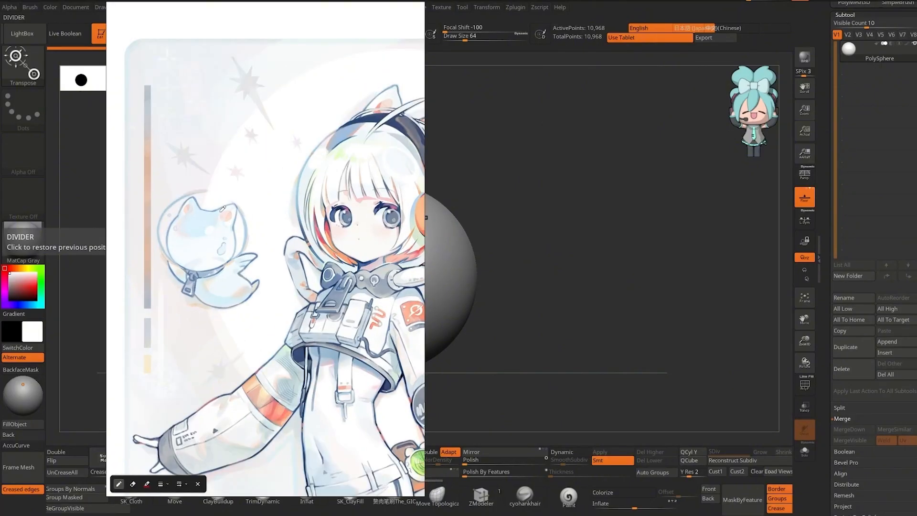
{"action": "mouse_move", "coordinate": [205, 270]}
{"action": "left_mouse_down"}
{"action": "mouse_move", "coordinate": [163, 216]}
{"action": "mouse_move", "coordinate": [213, 263]}
{"action": "left_mouse_up"}
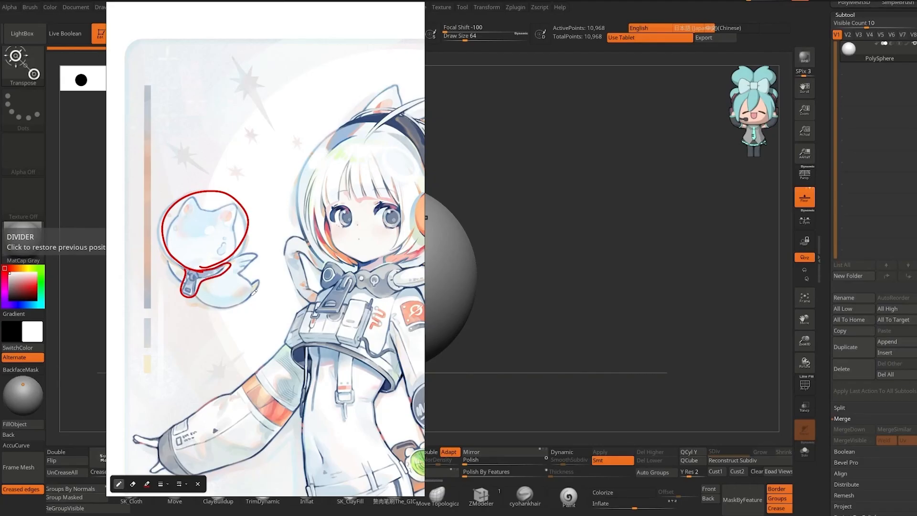
{"action": "left_click_drag", "start_coordinate": [203, 291], "coordinate": [271, 276]}
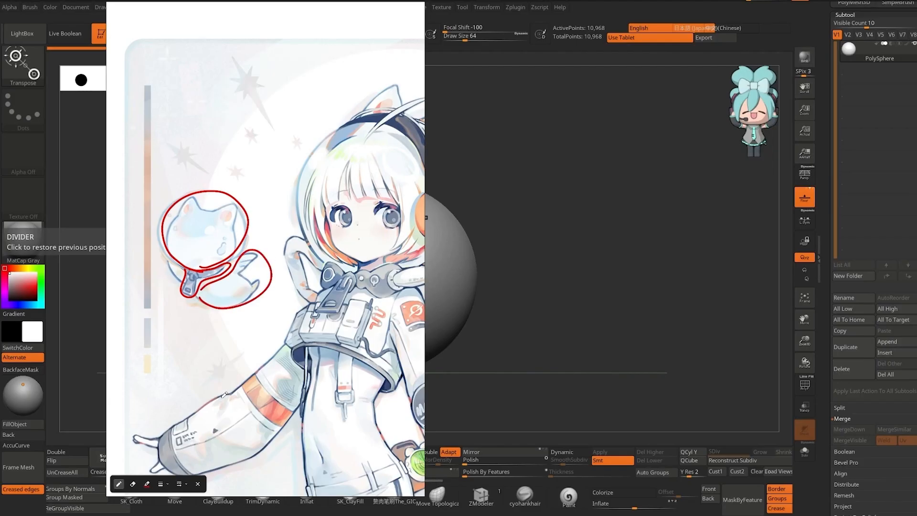
{"action": "left_click", "coordinate": [198, 483]}
{"action": "key", "text": "Delete"}
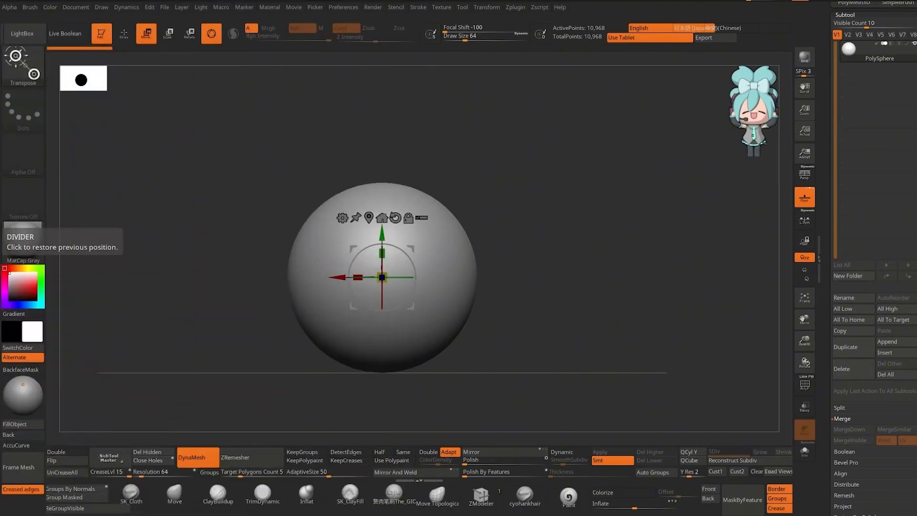
Step: Replace the sphere with a QCube, expand the Initialize settings and display the polyframe
{"action": "key", "text": "w"}
{"action": "left_click", "coordinate": [689, 460]}
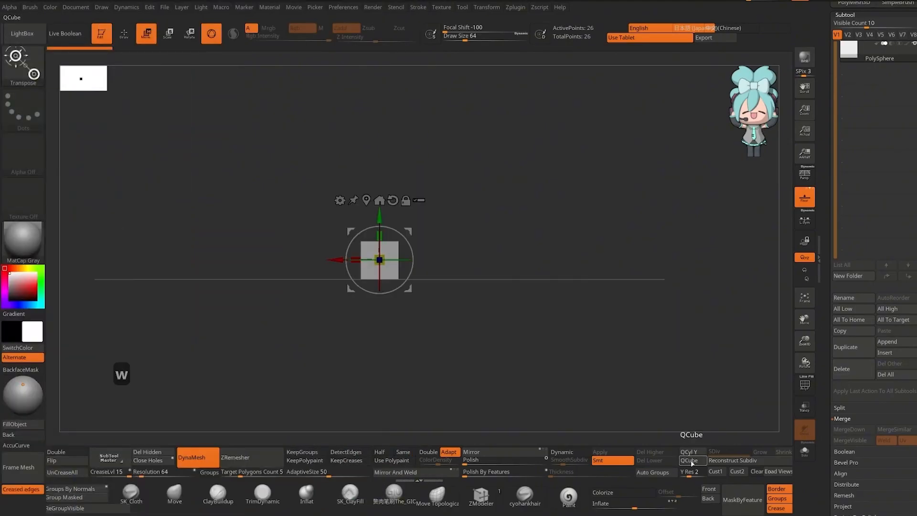
{"action": "left_click_drag", "start_coordinate": [514, 284], "coordinate": [527, 366]}
{"action": "scroll", "coordinate": [839, 308], "scroll_direction": "down", "scroll_amount": 10}
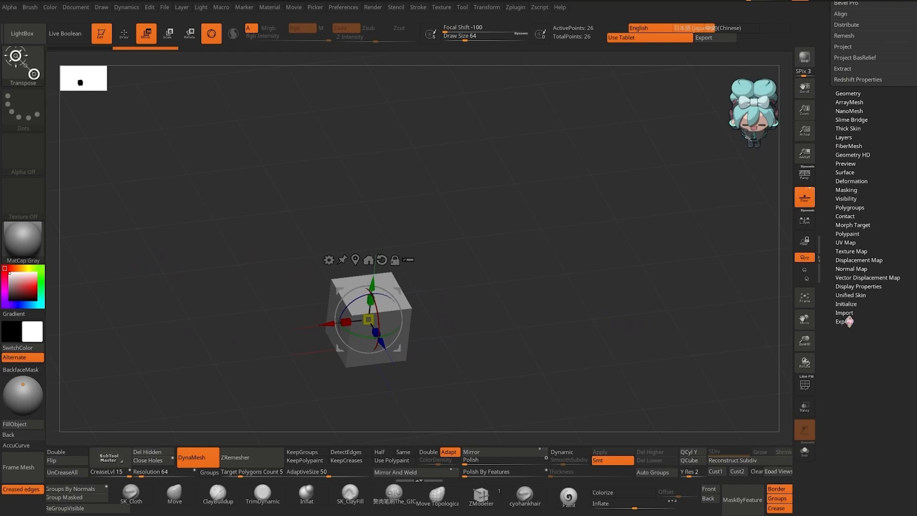
{"action": "left_click", "coordinate": [846, 304]}
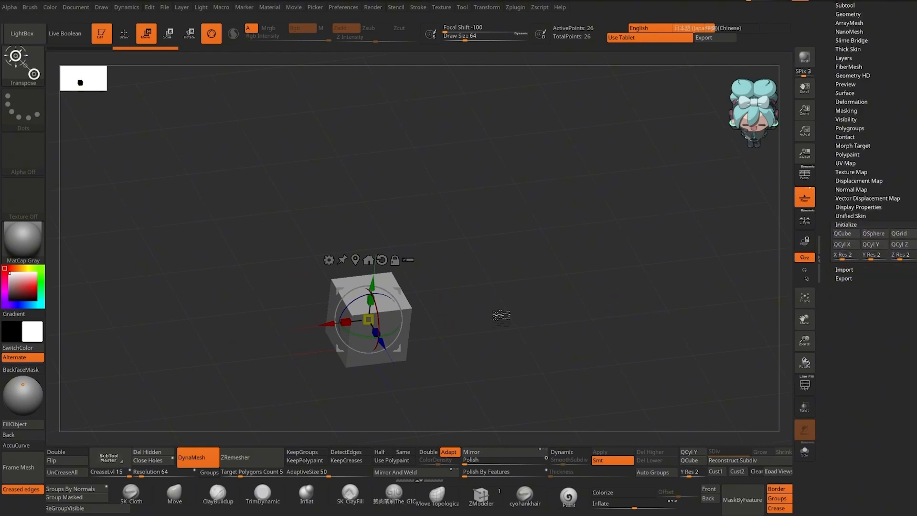
{"action": "left_click_drag", "start_coordinate": [476, 329], "coordinate": [515, 338]}
{"action": "key", "text": "shift+f"}
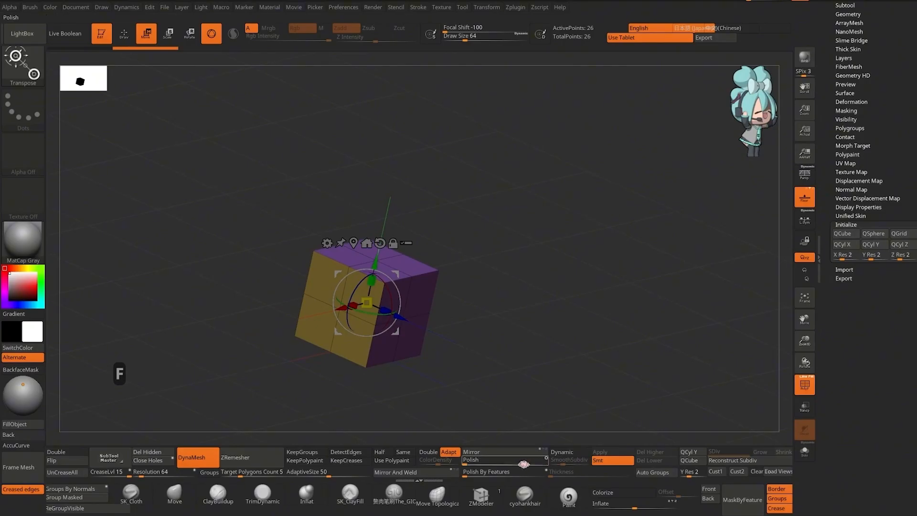
Step: Round the cube into a ball by polishing it and subdividing once, deleting the lower subdivision level
{"action": "left_click", "coordinate": [477, 471]}
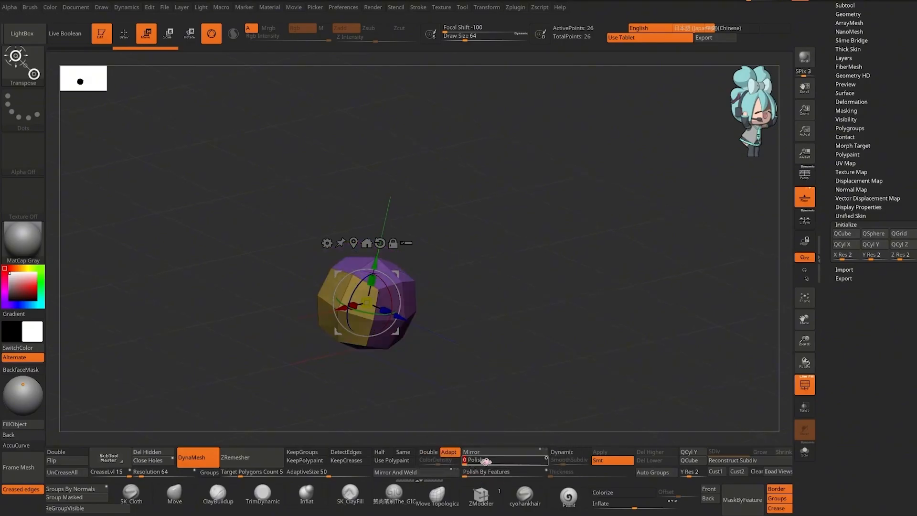
{"action": "left_click_drag", "start_coordinate": [515, 373], "coordinate": [527, 305]}
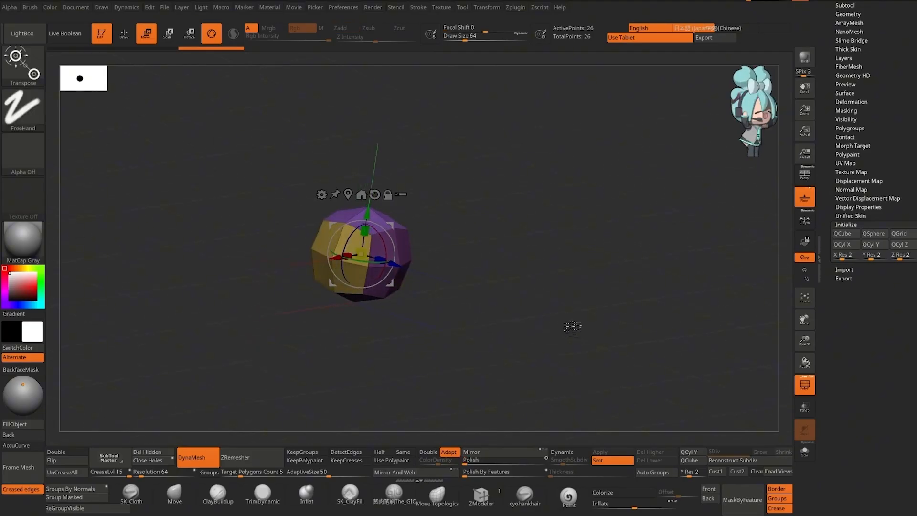
{"action": "key", "text": "ctrl+d"}
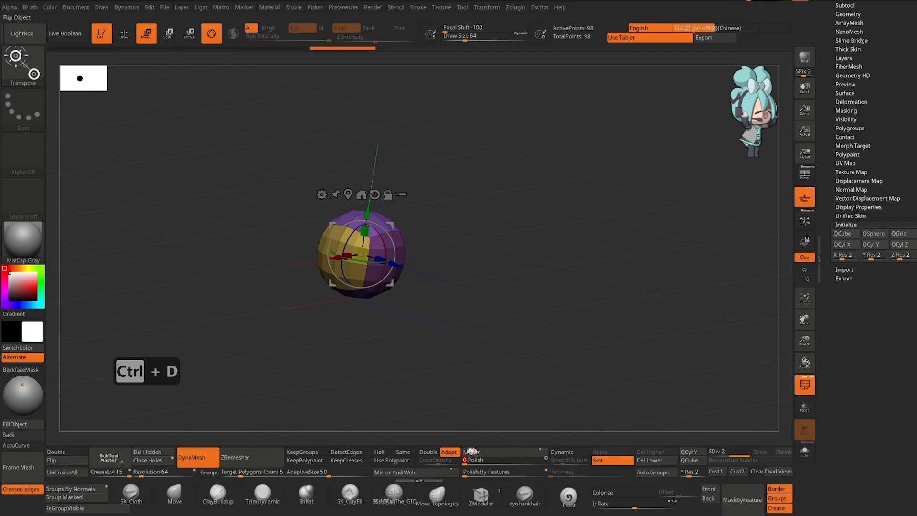
{"action": "left_click", "coordinate": [668, 464]}
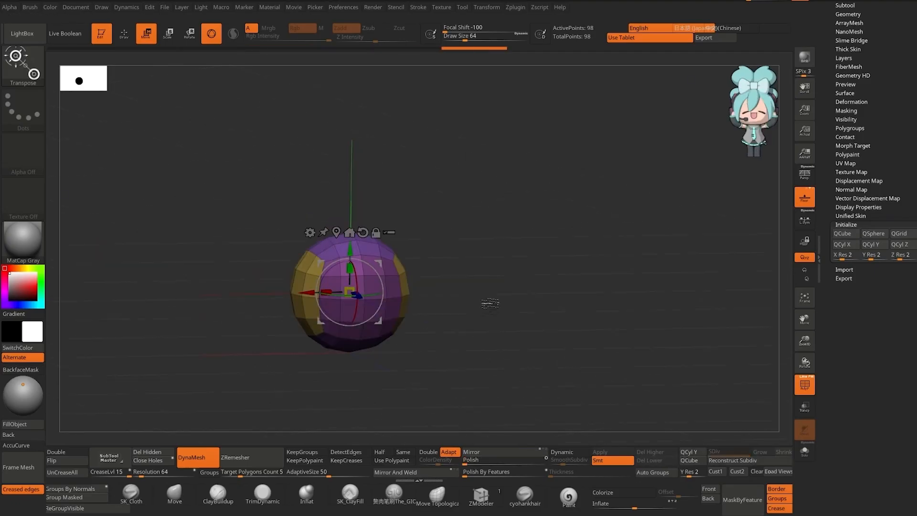
Step: Move the ball straight up along the vertical axis in front view
{"action": "key", "text": "w"}
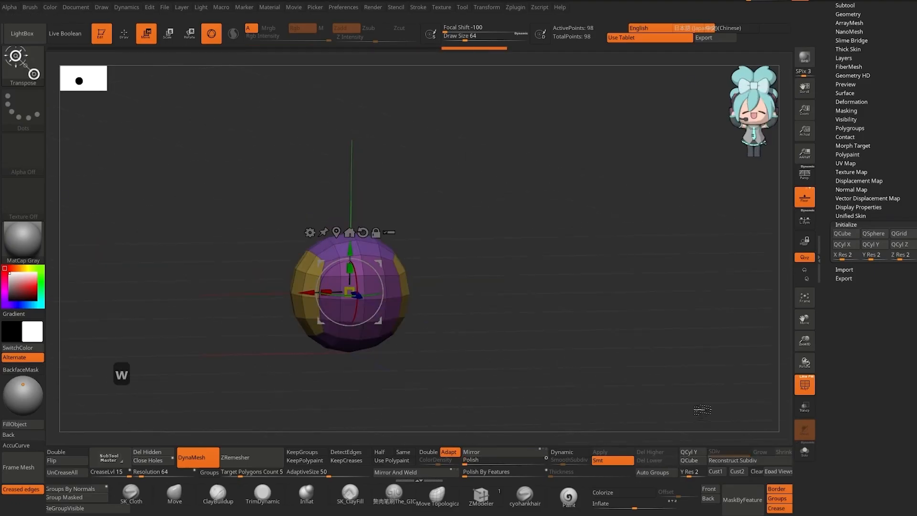
{"action": "left_click", "coordinate": [489, 288], "text": "shift"}
{"action": "left_click_drag", "start_coordinate": [350, 248], "coordinate": [350, 75]}
{"action": "left_click_drag", "start_coordinate": [451, 213], "coordinate": [439, 317], "text": "alt"}
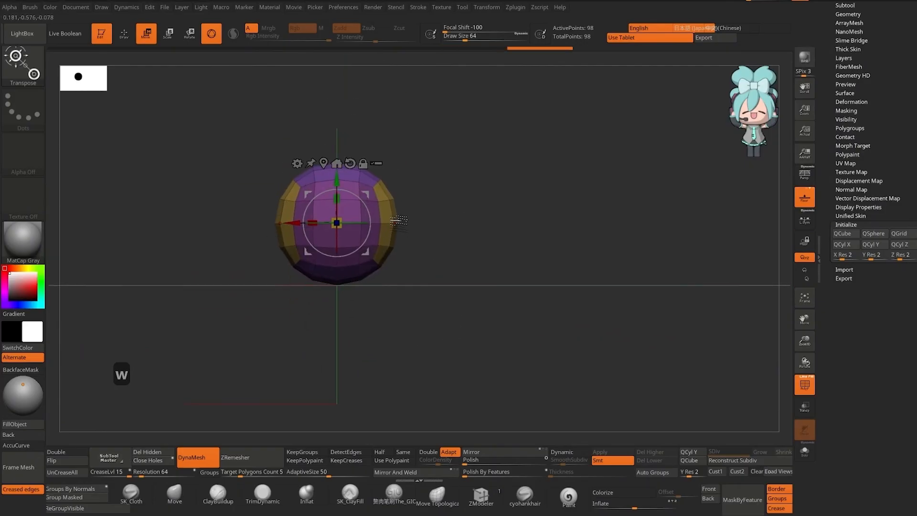
Step: Duplicate the ball and move the copy straight down below the original as the body
{"action": "left_click", "coordinate": [844, 6]}
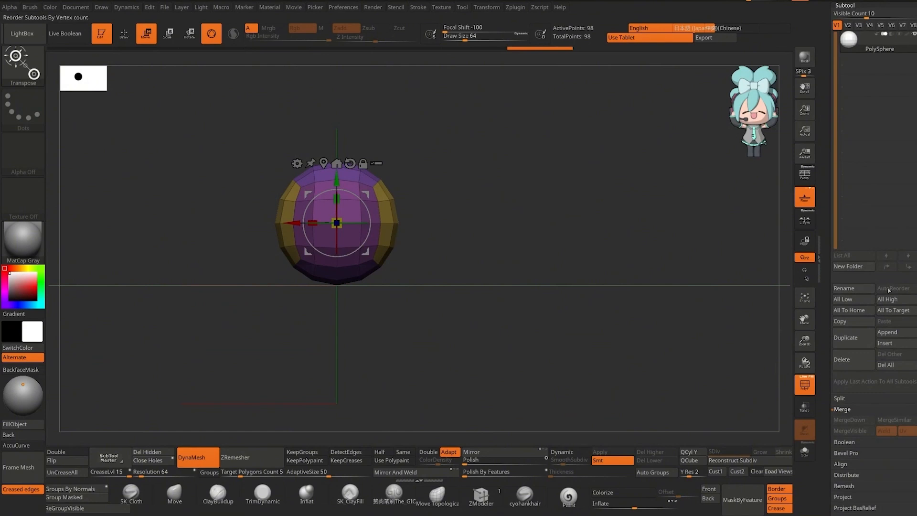
{"action": "left_click", "coordinate": [855, 340]}
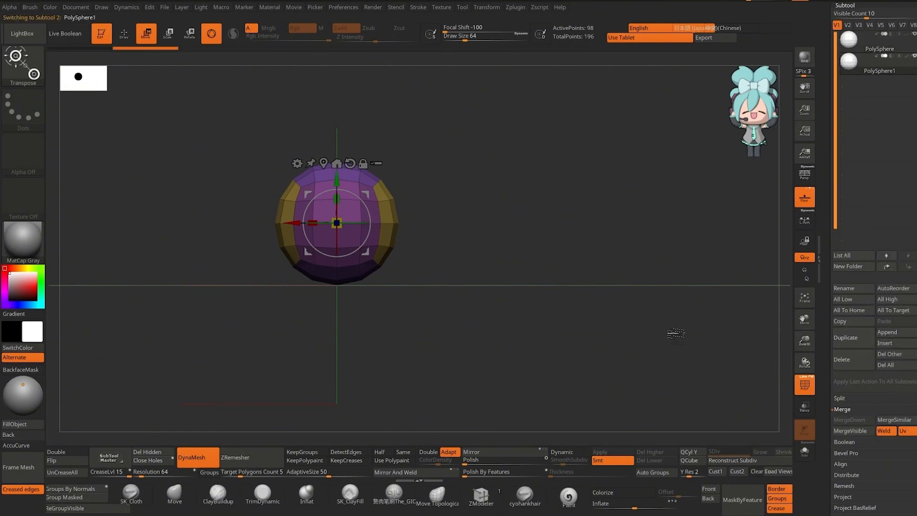
{"action": "left_click_drag", "start_coordinate": [338, 179], "coordinate": [337, 273]}
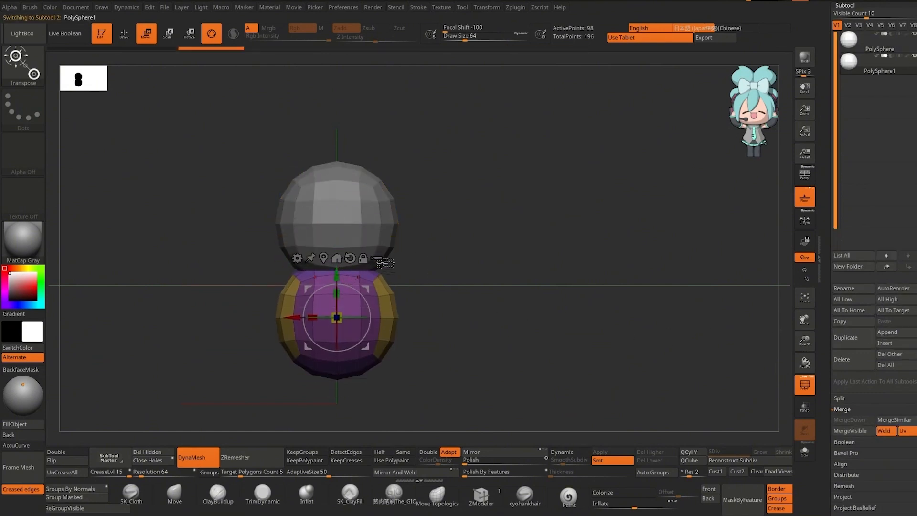
{"action": "left_click_drag", "start_coordinate": [491, 266], "coordinate": [490, 242], "text": "alt"}
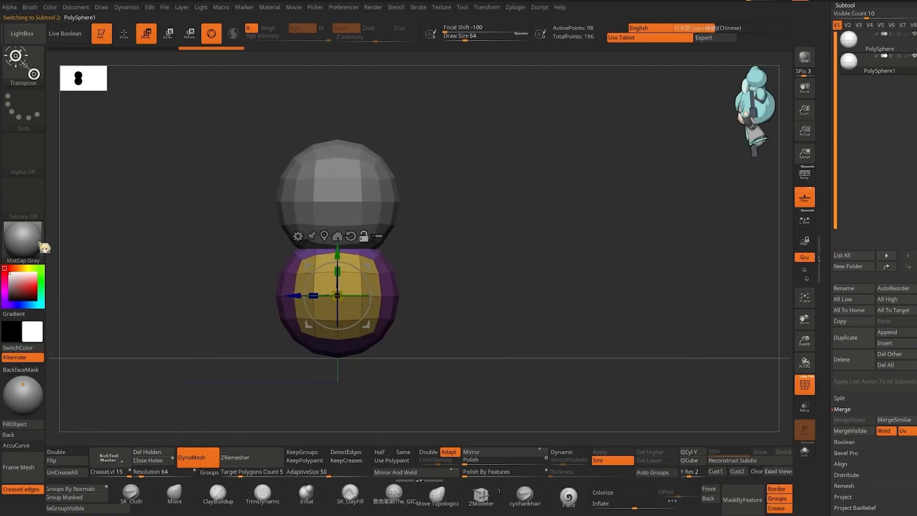
Step: Load the AL_14 material from the material library for the model
{"action": "left_click", "coordinate": [29, 242]}
{"action": "left_click", "coordinate": [252, 228]}
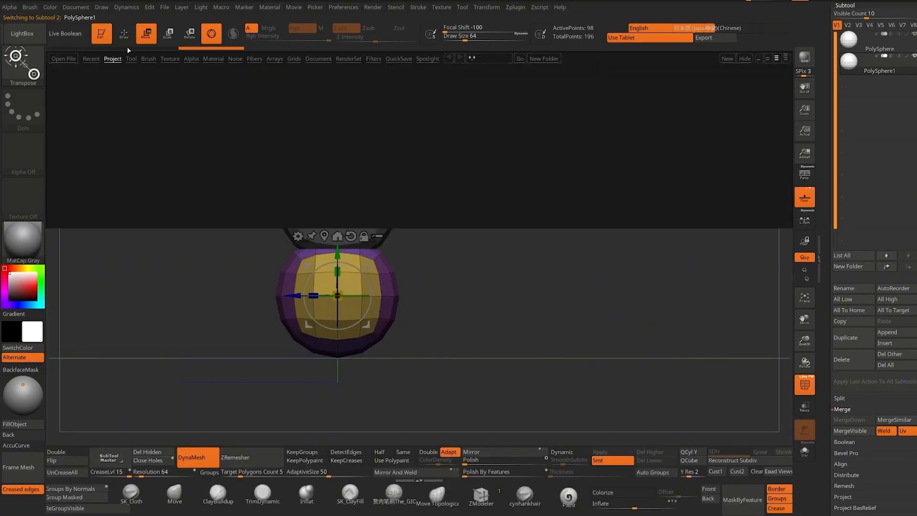
{"action": "left_click", "coordinate": [213, 59]}
{"action": "double_click", "coordinate": [106, 133]}
{"action": "left_click", "coordinate": [29, 34]}
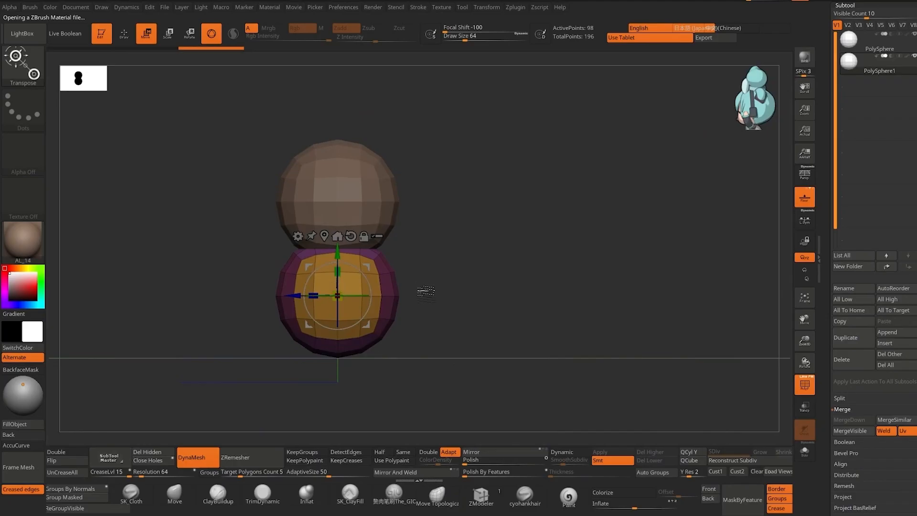
Step: Narrow the lower ball horizontally to about 0.73 of its width, keeping its height
{"action": "left_click_drag", "start_coordinate": [426, 291], "coordinate": [471, 302], "text": "shift"}
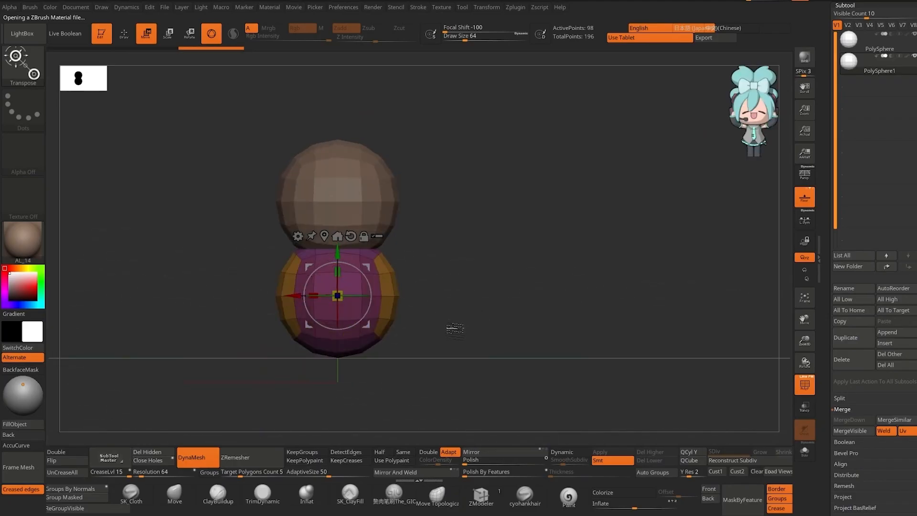
{"action": "left_click_drag", "start_coordinate": [500, 321], "coordinate": [462, 307], "text": "alt"}
{"action": "left_click_drag", "start_coordinate": [337, 270], "coordinate": [340, 278], "text": "alt"}
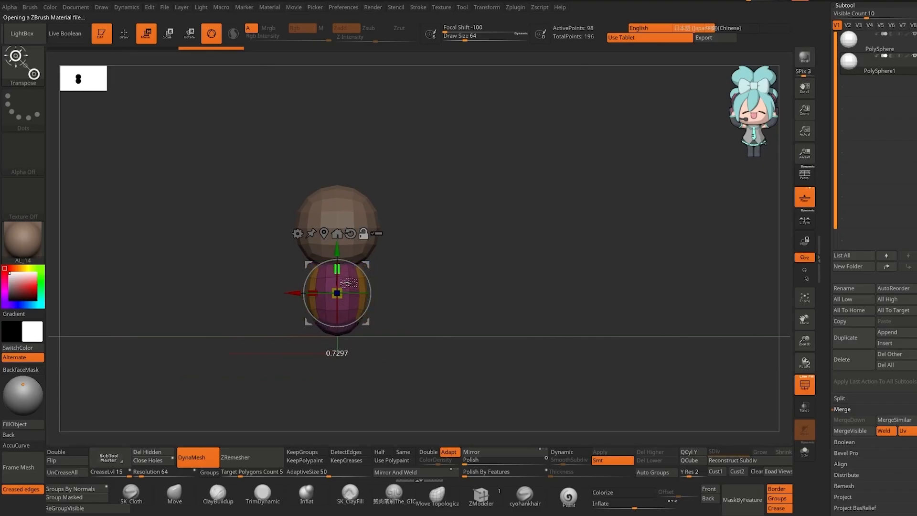
{"action": "mouse_move", "coordinate": [434, 310]}
{"action": "left_mouse_down", "text": "alt"}
{"action": "mouse_move", "coordinate": [428, 289]}
{"action": "mouse_move", "coordinate": [438, 303]}
{"action": "left_mouse_up", "text": "alt"}
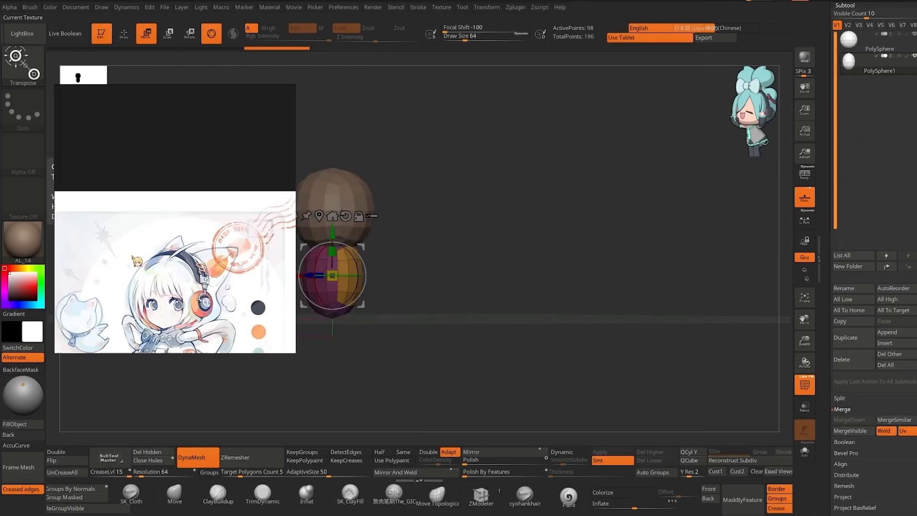
Step: Frame the cat in the reference window, and shrink and place the window beside the model
{"action": "right_click_drag", "start_coordinate": [136, 255], "coordinate": [132, 170]}
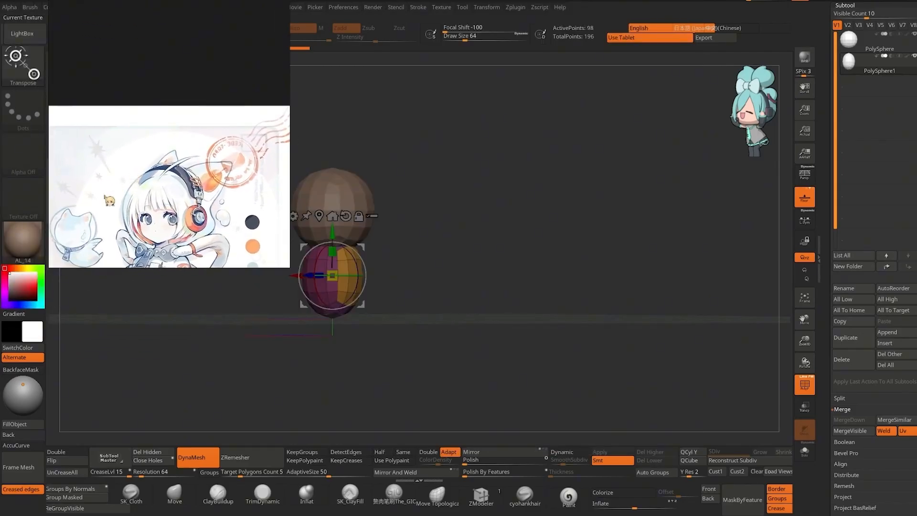
{"action": "middle_click_drag", "start_coordinate": [87, 238], "coordinate": [179, 136]}
{"action": "scroll", "coordinate": [177, 136], "scroll_direction": "up", "scroll_amount": 5}
{"action": "right_click_drag", "start_coordinate": [183, 126], "coordinate": [183, 150]}
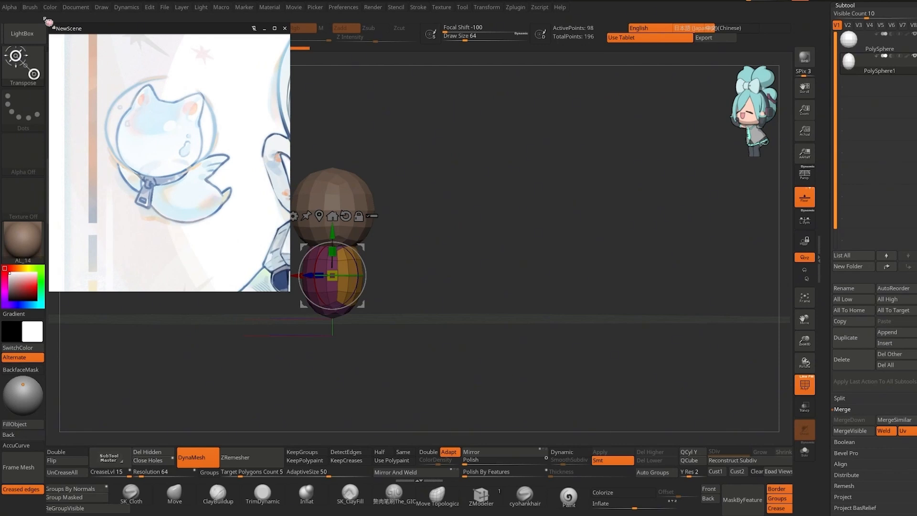
{"action": "left_click_drag", "start_coordinate": [51, 23], "coordinate": [161, 162]}
{"action": "scroll", "coordinate": [233, 217], "scroll_direction": "down", "scroll_amount": 4}
{"action": "right_click_drag", "start_coordinate": [246, 266], "coordinate": [149, 156]}
{"action": "left_click_drag", "start_coordinate": [452, 268], "coordinate": [423, 285], "text": "alt"}
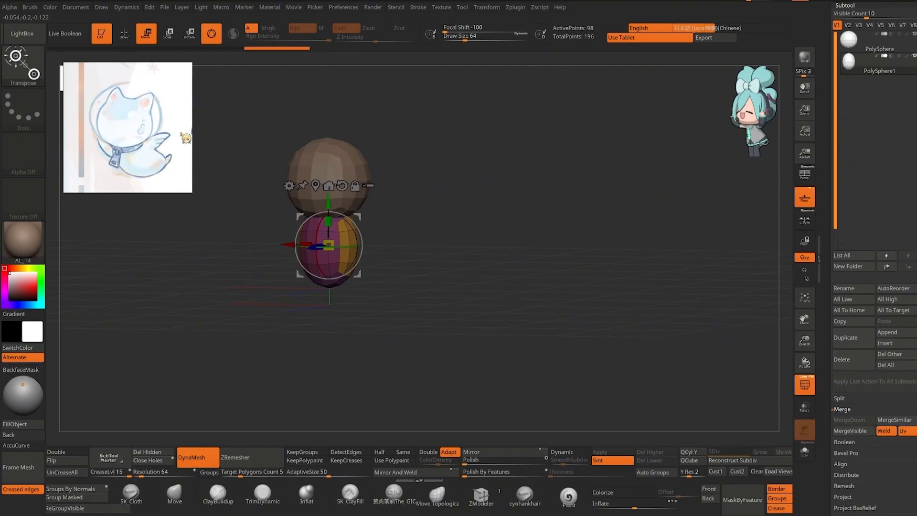
Step: Duplicate the lower ball and shrink, tilt and place the copy beside the upper body as an arm
{"action": "left_click_drag", "start_coordinate": [481, 292], "coordinate": [526, 336], "text": "alt"}
{"action": "key", "text": "w"}
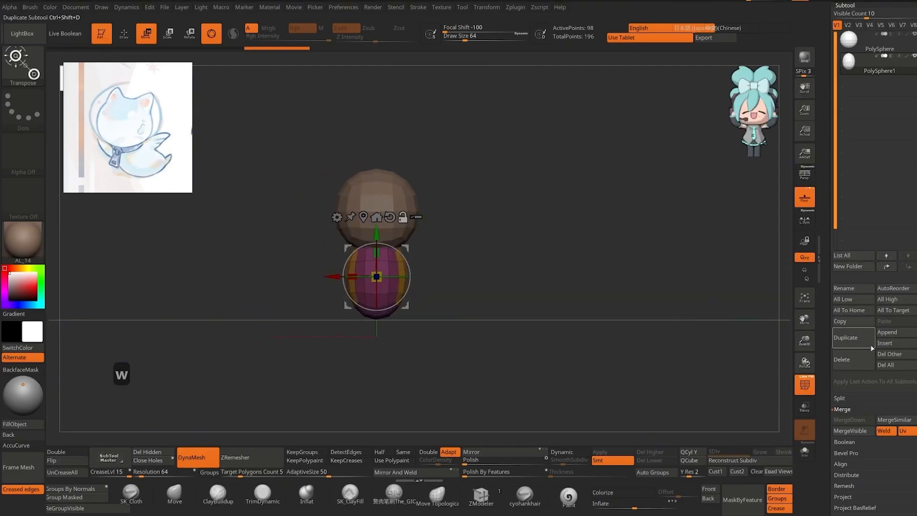
{"action": "left_click", "coordinate": [850, 337]}
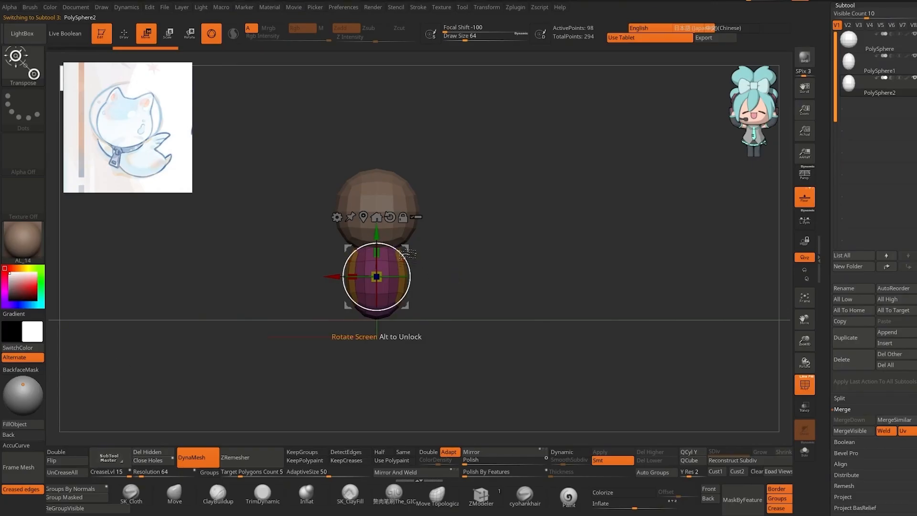
{"action": "left_click_drag", "start_coordinate": [401, 255], "coordinate": [405, 277]}
{"action": "left_click_drag", "start_coordinate": [404, 246], "coordinate": [353, 240]}
{"action": "left_click_drag", "start_coordinate": [334, 304], "coordinate": [422, 288]}
{"action": "left_click_drag", "start_coordinate": [374, 268], "coordinate": [359, 269]}
{"action": "left_click_drag", "start_coordinate": [414, 282], "coordinate": [366, 292], "text": "shift"}
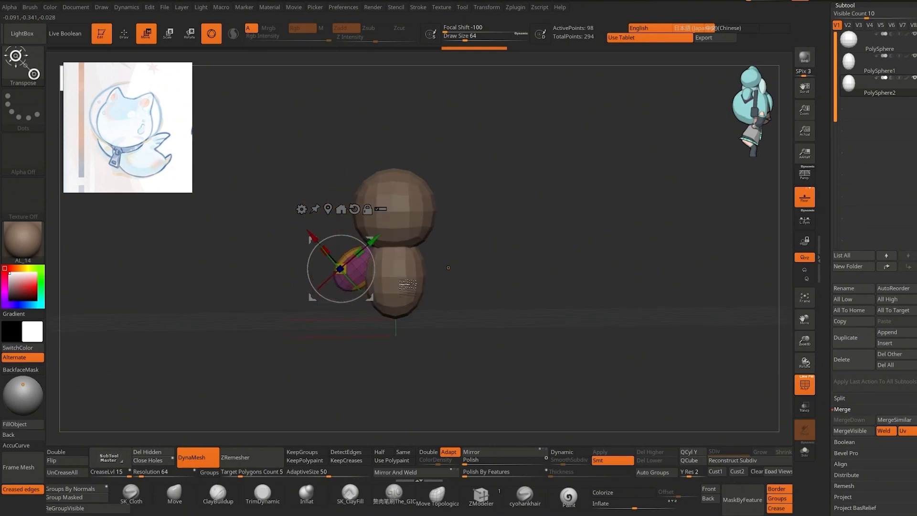
Step: Mirror and weld the arm across to the other side of the body
{"action": "key", "text": "q"}
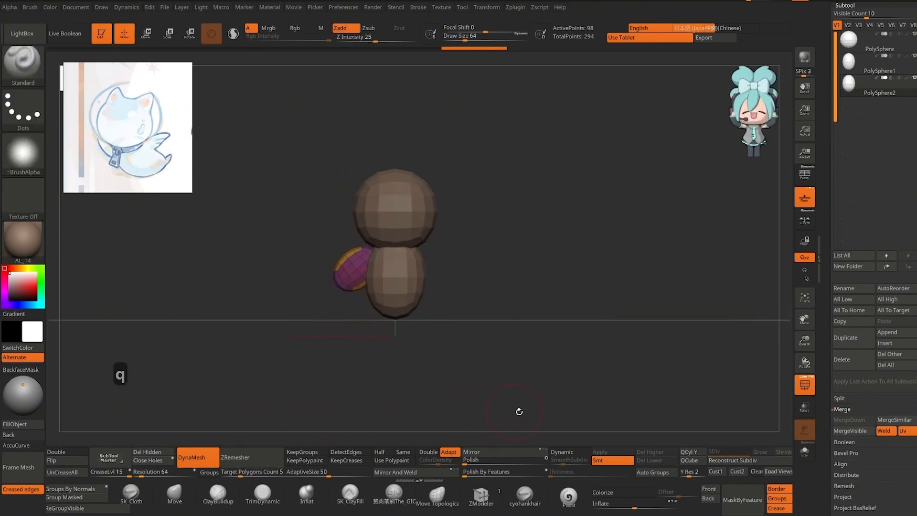
{"action": "left_click", "coordinate": [395, 472]}
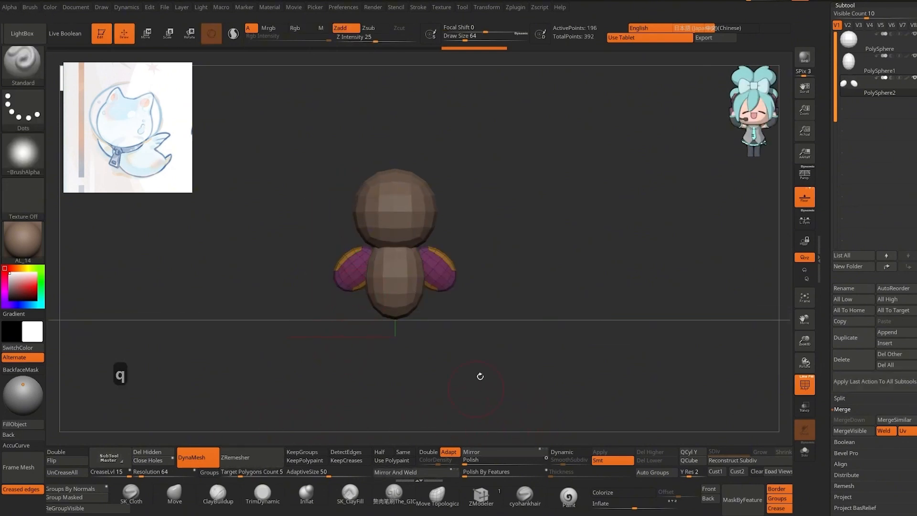
{"action": "left_click_drag", "start_coordinate": [474, 390], "coordinate": [446, 331], "text": "shift"}
{"action": "key", "text": "w"}
{"action": "key", "text": "e"}
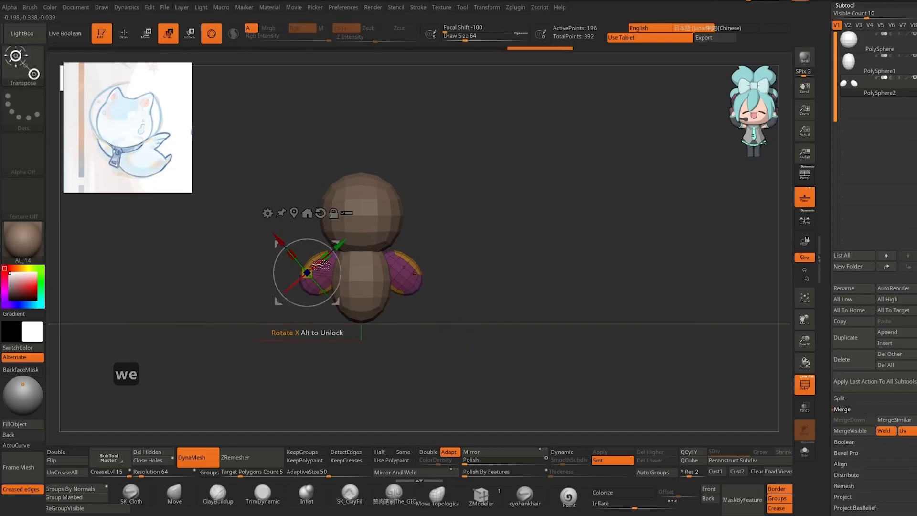
{"action": "left_click_drag", "start_coordinate": [432, 444], "coordinate": [445, 441], "text": "alt"}
{"action": "left_click_drag", "start_coordinate": [305, 251], "coordinate": [308, 253]}
{"action": "key", "text": "ctrl+z"}
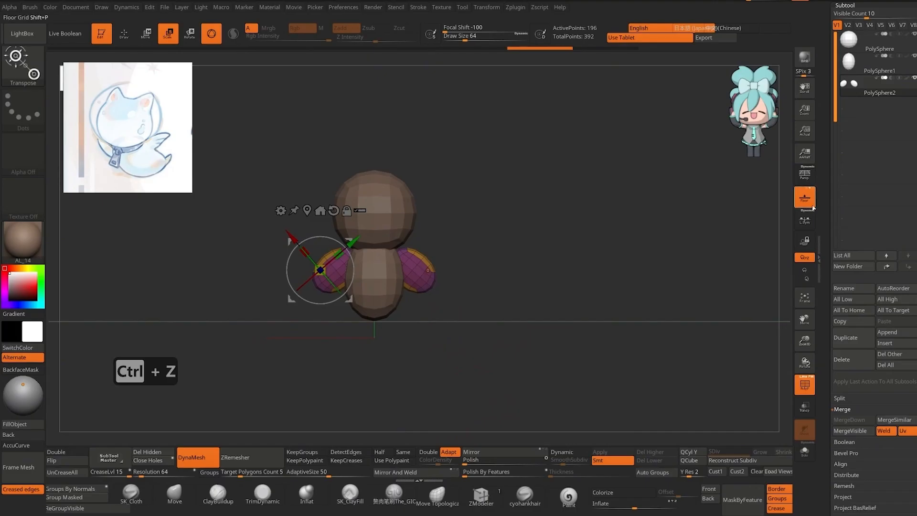
Step: Enable Local Symmetry and rescale both arms together into slimmer, slightly longer shapes against the body
{"action": "left_click", "coordinate": [807, 220]}
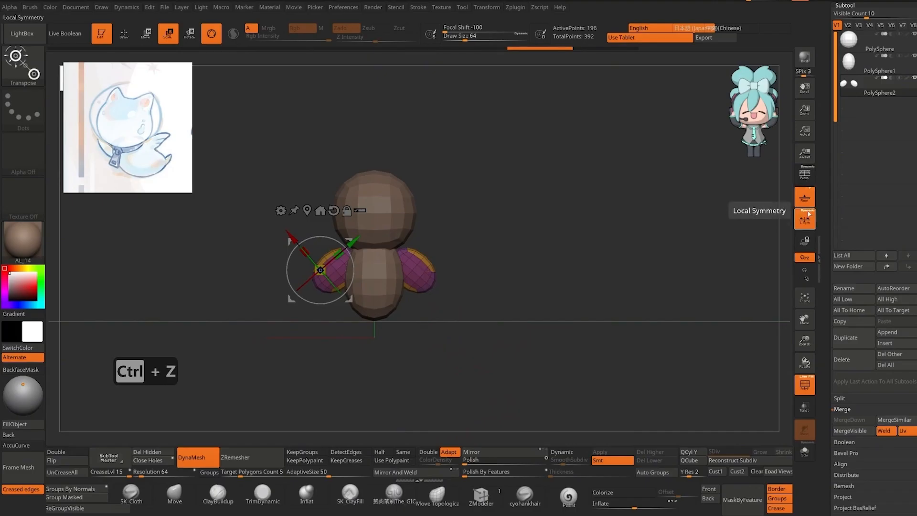
{"action": "mouse_move", "coordinate": [351, 242]}
{"action": "left_mouse_down"}
{"action": "mouse_move", "coordinate": [325, 269]}
{"action": "mouse_move", "coordinate": [344, 253]}
{"action": "left_mouse_up"}
{"action": "left_click_drag", "start_coordinate": [503, 246], "coordinate": [499, 284], "text": "alt"}
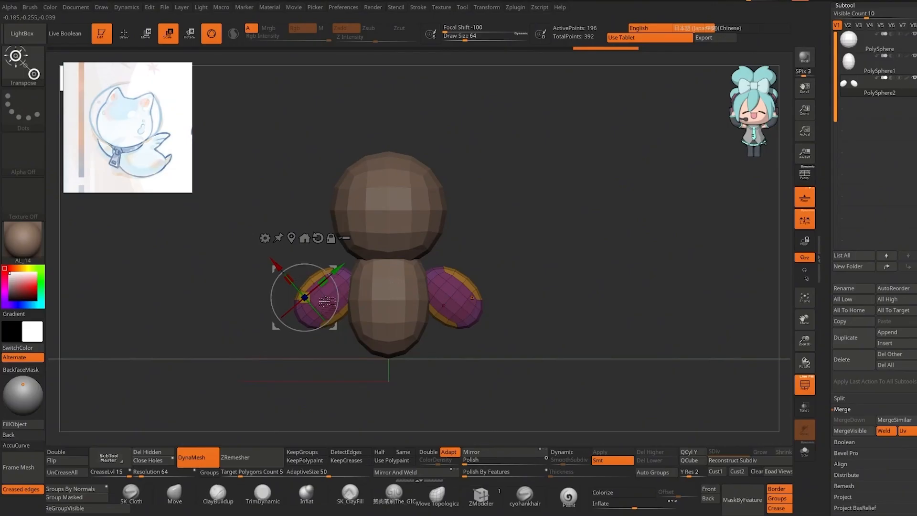
{"action": "left_click_drag", "start_coordinate": [560, 263], "coordinate": [568, 241], "text": "alt"}
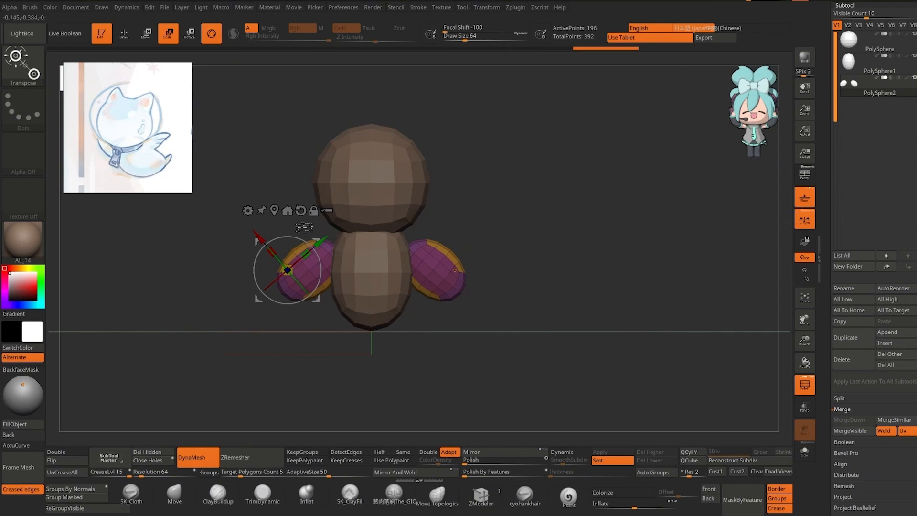
{"action": "left_click_drag", "start_coordinate": [264, 238], "coordinate": [274, 249]}
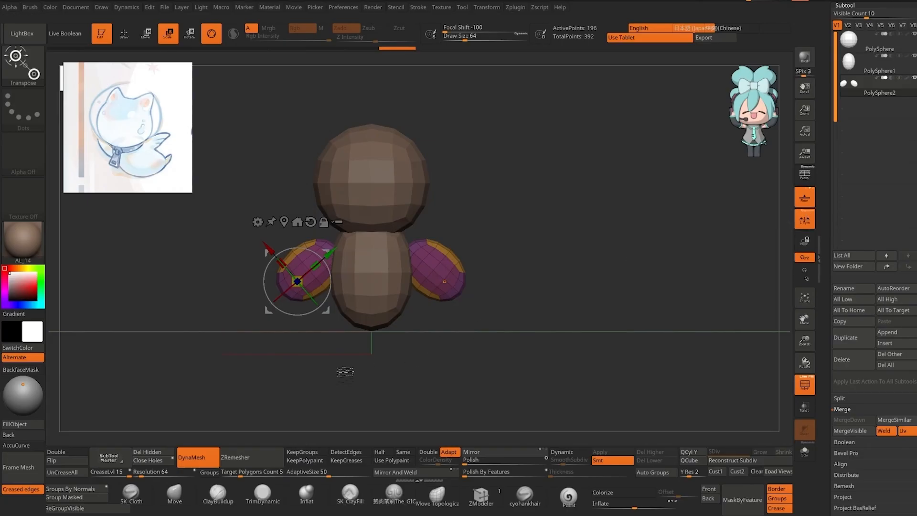
{"action": "left_click_drag", "start_coordinate": [381, 351], "coordinate": [381, 379], "text": "alt"}
{"action": "mouse_move", "coordinate": [330, 253]}
{"action": "left_mouse_down"}
{"action": "mouse_move", "coordinate": [284, 262]}
{"action": "mouse_move", "coordinate": [350, 232]}
{"action": "mouse_move", "coordinate": [344, 238]}
{"action": "left_mouse_up"}
{"action": "key", "text": "q"}
{"action": "key", "text": "w"}
{"action": "key", "text": "q"}
{"action": "mouse_move", "coordinate": [560, 355]}
{"action": "left_mouse_down", "text": "alt"}
{"action": "mouse_move", "coordinate": [558, 309]}
{"action": "mouse_move", "coordinate": [519, 296]}
{"action": "left_mouse_up", "text": "alt"}
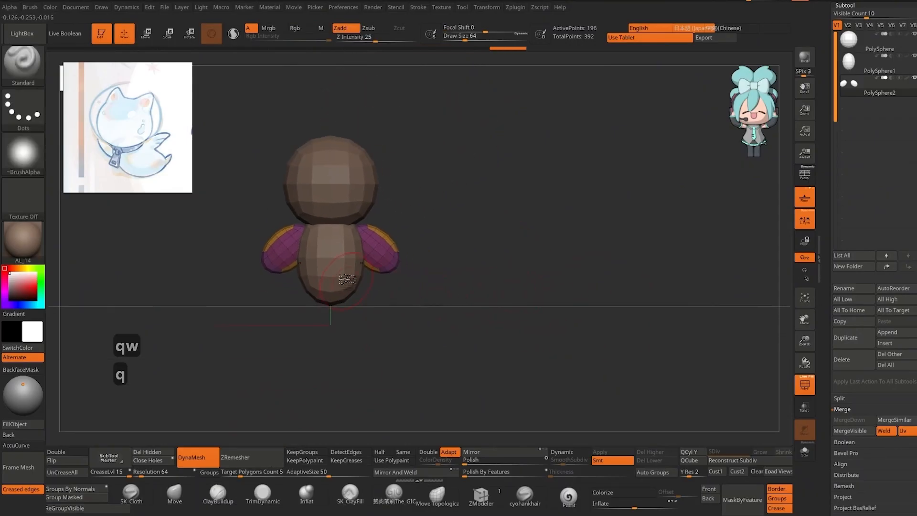
Step: Slim and reshape both arms with the Move brush at draw sizes of about 84 and 56
{"action": "key", "text": "w"}
{"action": "key", "text": "q"}
{"action": "left_click", "coordinate": [175, 492]}
{"action": "key", "text": "space"}
{"action": "left_click_drag", "start_coordinate": [281, 273], "coordinate": [282, 273]}
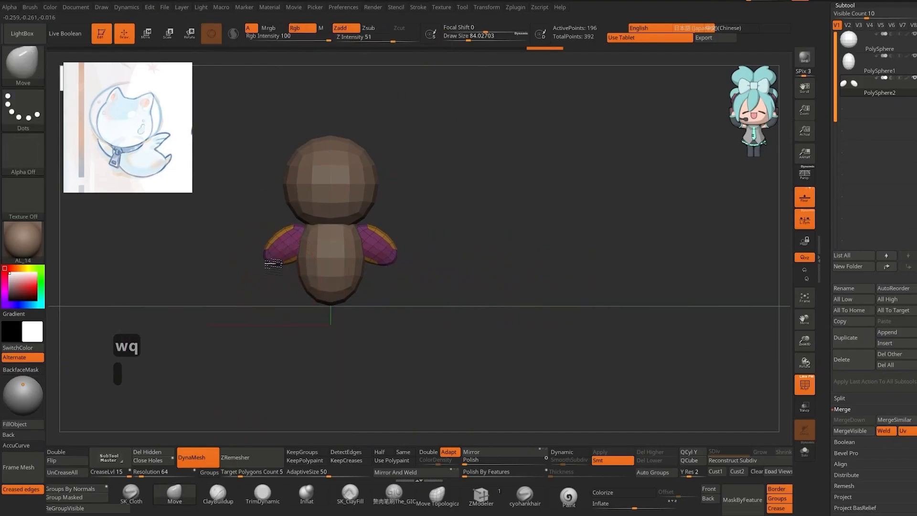
{"action": "key", "text": "bracketleft"}
{"action": "key", "text": "bracketleft"}
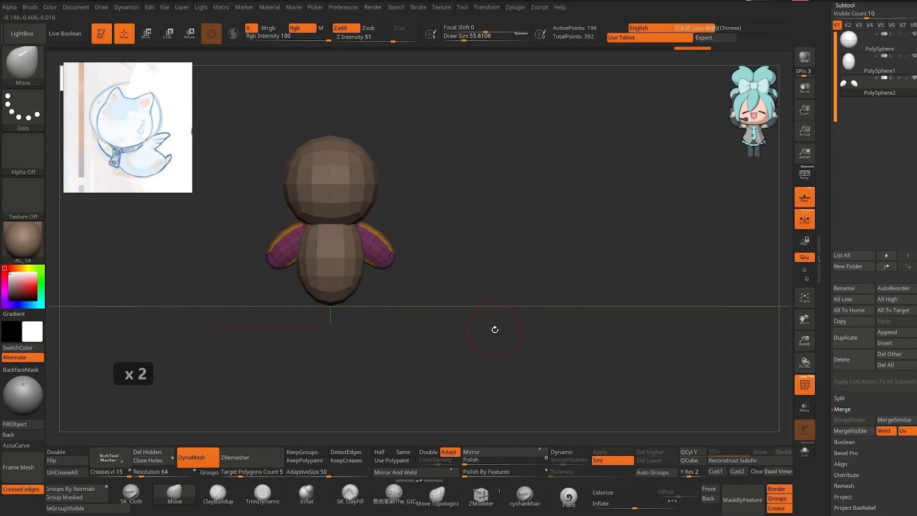
Step: Make the body the active subtool and taper it toward its lower end with the Move brush
{"action": "left_click", "coordinate": [342, 271], "text": "alt"}
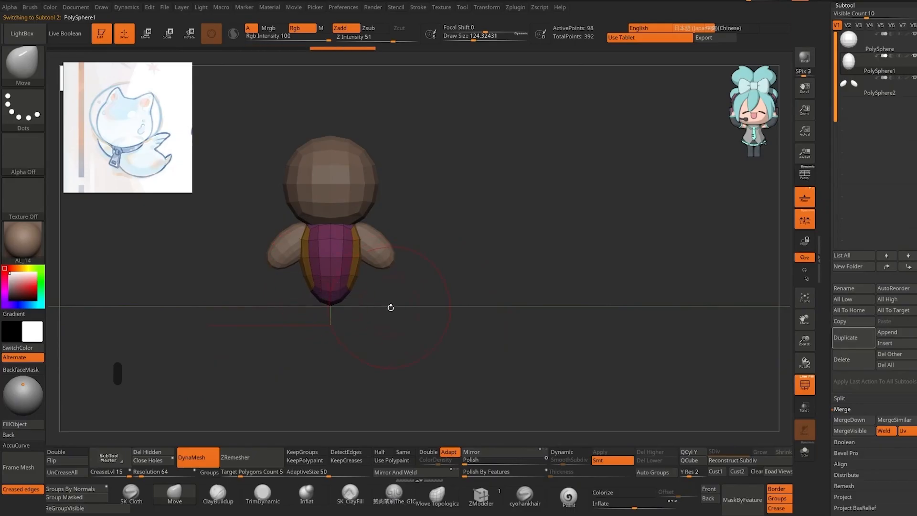
{"action": "left_click_drag", "start_coordinate": [390, 307], "coordinate": [405, 298], "text": "alt"}
{"action": "key", "text": "space"}
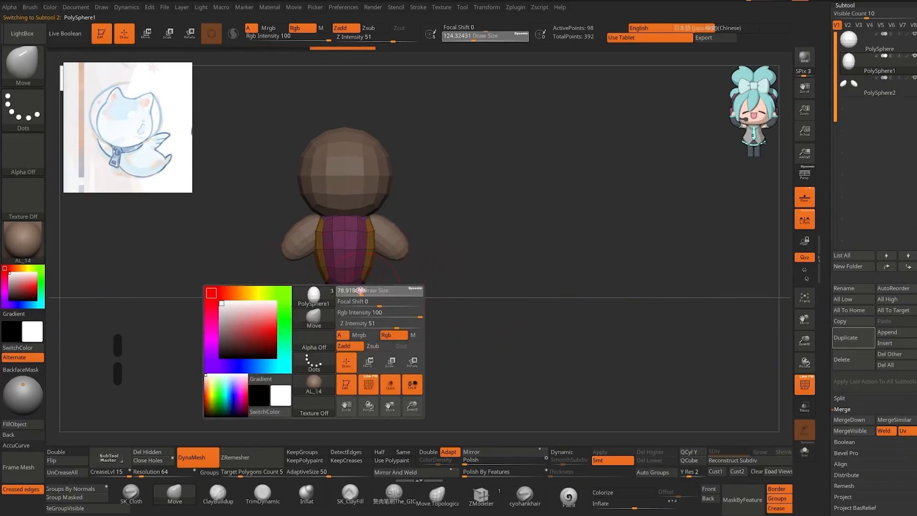
Step: Scale the body to flatten it slightly from front to back
{"action": "key", "text": "w"}
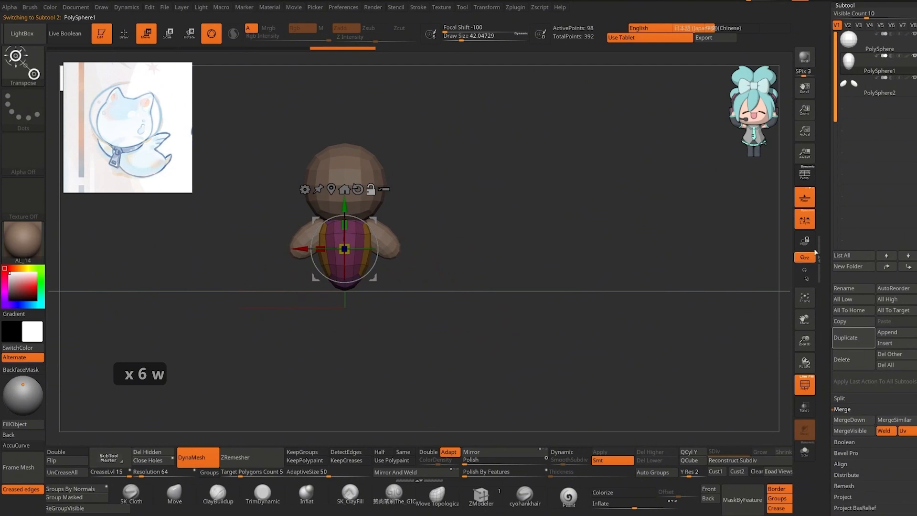
{"action": "key", "text": "w"}
{"action": "mouse_move", "coordinate": [344, 248]}
{"action": "left_mouse_down"}
{"action": "mouse_move", "coordinate": [363, 246]}
{"action": "mouse_move", "coordinate": [356, 243]}
{"action": "left_mouse_up"}
{"action": "left_click_drag", "start_coordinate": [499, 282], "coordinate": [430, 280]}
{"action": "left_click_drag", "start_coordinate": [321, 249], "coordinate": [337, 254]}
{"action": "mouse_move", "coordinate": [437, 282]}
{"action": "left_mouse_down", "text": "shift"}
{"action": "mouse_move", "coordinate": [487, 290]}
{"action": "mouse_move", "coordinate": [498, 326]}
{"action": "left_mouse_up", "text": "shift"}
{"action": "key", "text": "q"}
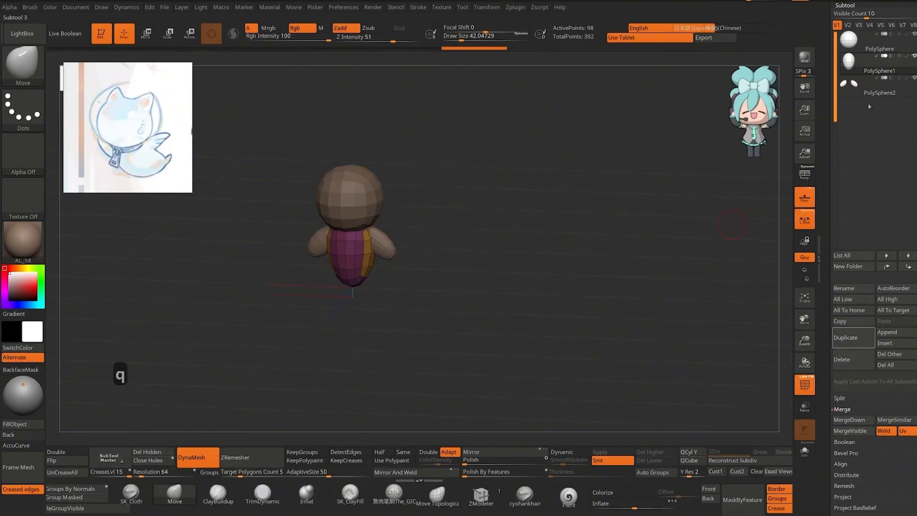
Step: Make the head the active subtool and try to create a subtool folder named Q
{"action": "left_click_drag", "start_coordinate": [835, 111], "coordinate": [844, 50]}
{"action": "left_click", "coordinate": [857, 42]}
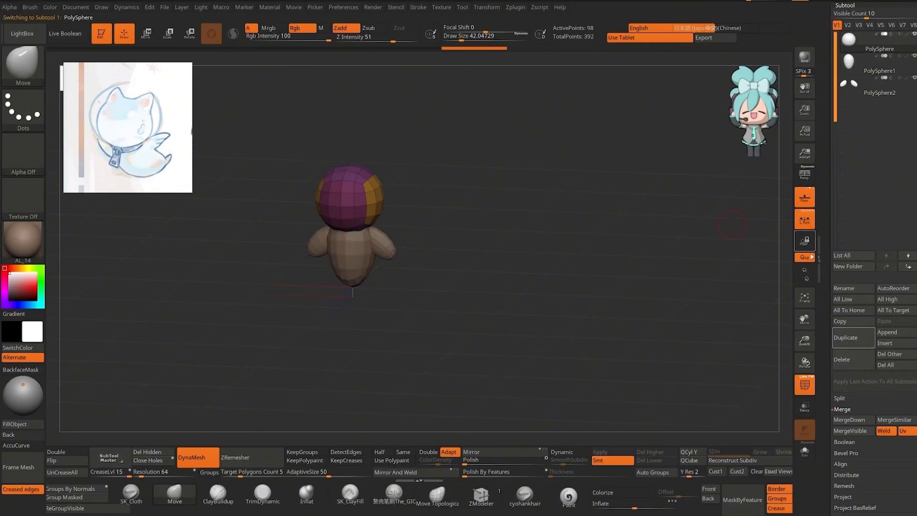
{"action": "left_click", "coordinate": [850, 267]}
{"action": "key", "text": "Caps_Lock"}
{"action": "key", "text": "q"}
{"action": "key", "text": "Caps_Lock"}
{"action": "key", "text": "Return"}
{"action": "left_click", "coordinate": [760, 288]}
{"action": "key", "text": "Caps_Lock"}
{"action": "key", "text": "q"}
{"action": "key", "text": "w"}
{"action": "key", "text": "Return"}
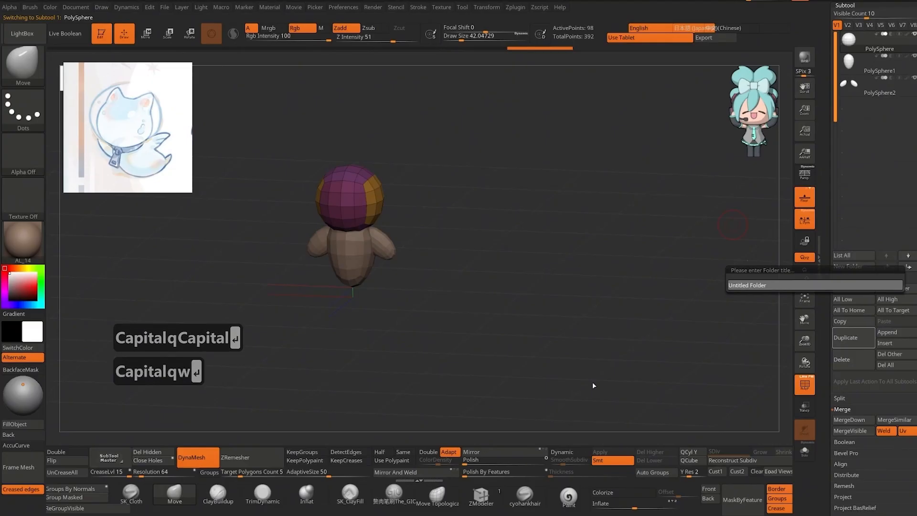
{"action": "left_click", "coordinate": [751, 288]}
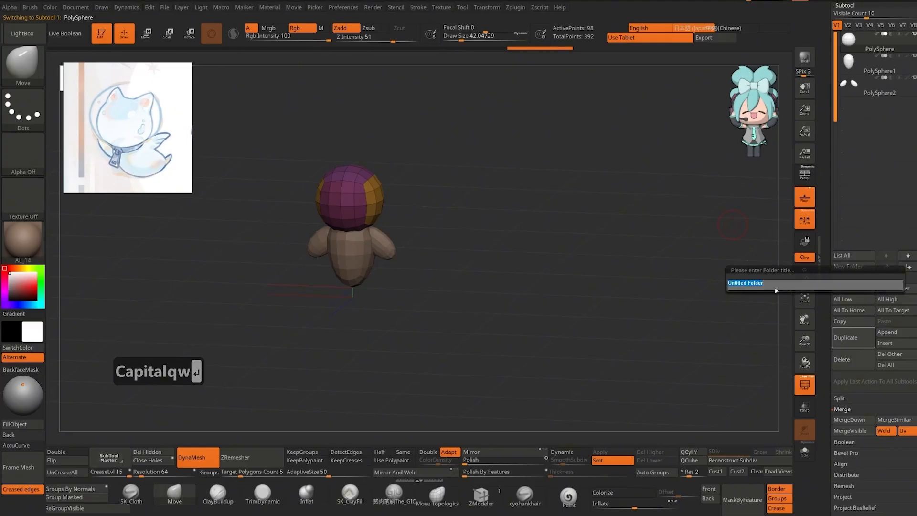
{"action": "key", "text": "BackSpace"}
{"action": "type", "text": "Q"}
{"action": "key", "text": "Return"}
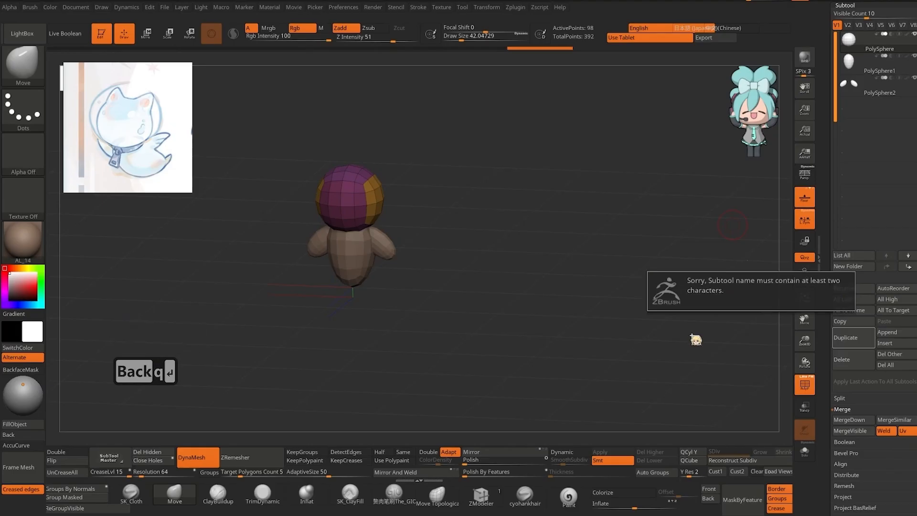
Step: Create a subtool folder named QQQ for the model's parts
{"action": "left_click", "coordinate": [836, 268]}
{"action": "type", "text": "qqq"}
{"action": "key", "text": "Return"}
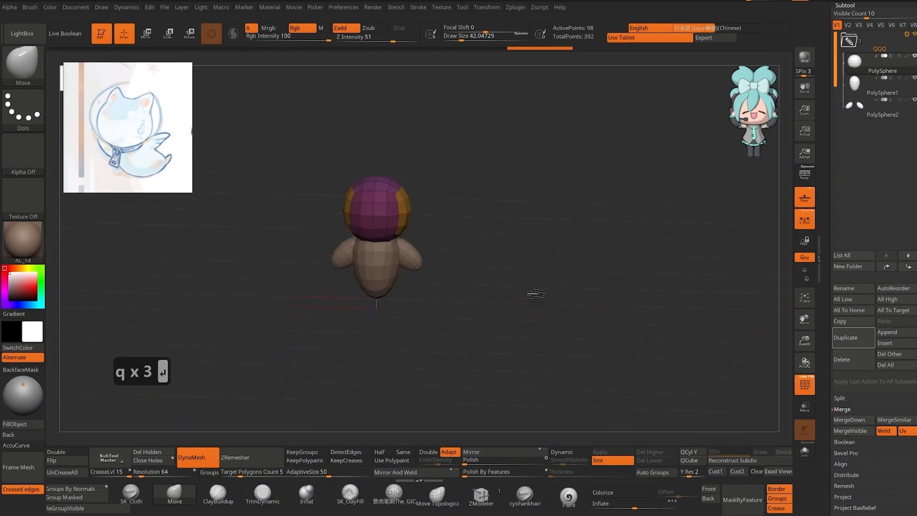
Step: Duplicate the body, shrink the copy into a thin form and place it below the body as the tail
{"action": "left_click_drag", "start_coordinate": [466, 301], "coordinate": [453, 283], "text": "alt"}
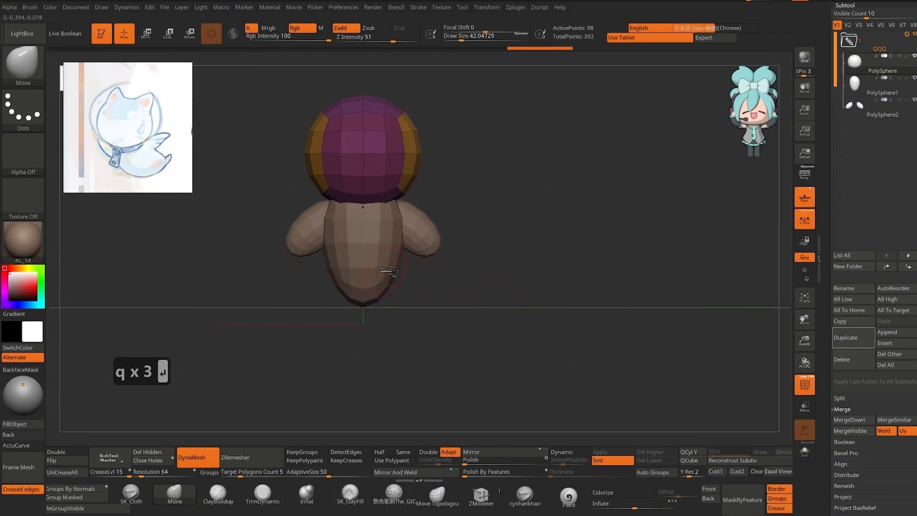
{"action": "left_click", "coordinate": [389, 272], "text": "alt"}
{"action": "left_click", "coordinate": [851, 342]}
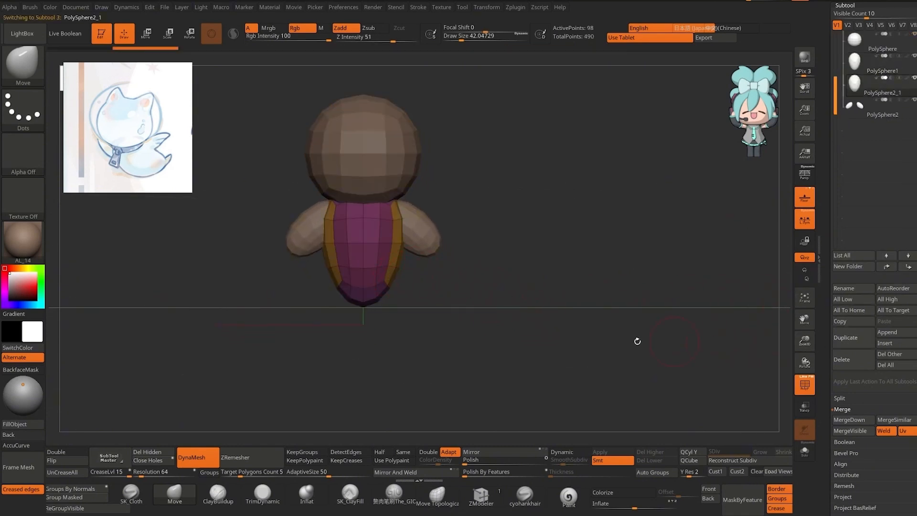
{"action": "key", "text": "w"}
{"action": "left_click_drag", "start_coordinate": [362, 273], "coordinate": [435, 300]}
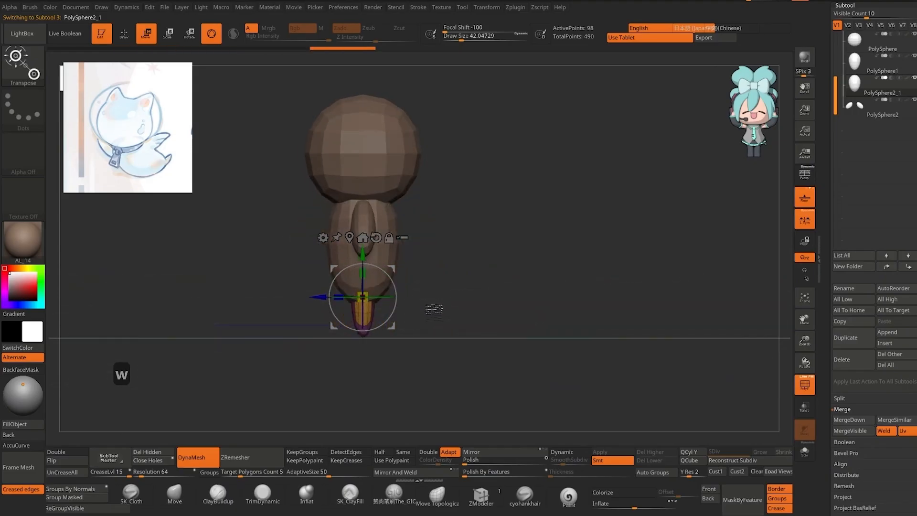
{"action": "key", "text": "q"}
{"action": "mouse_move", "coordinate": [501, 317]}
{"action": "left_mouse_down", "text": "shift"}
{"action": "mouse_move", "coordinate": [548, 321]}
{"action": "mouse_move", "coordinate": [505, 306]}
{"action": "left_mouse_up", "text": "shift"}
{"action": "left_click_drag", "start_coordinate": [433, 264], "coordinate": [484, 322]}
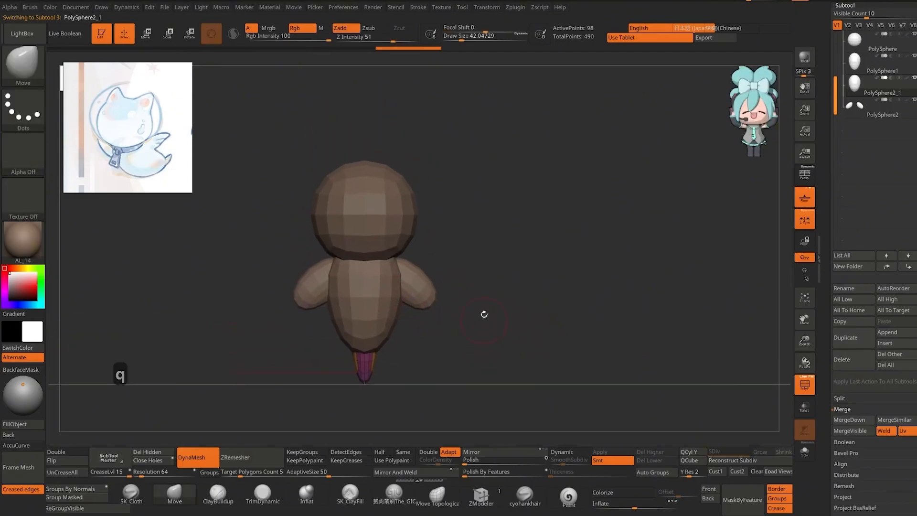
Step: Insert a Sphere3D subtool after the head and convert it into a low-poly QCyl Y primitive
{"action": "left_click", "coordinate": [405, 217], "text": "alt"}
{"action": "left_click_drag", "start_coordinate": [432, 229], "coordinate": [445, 273]}
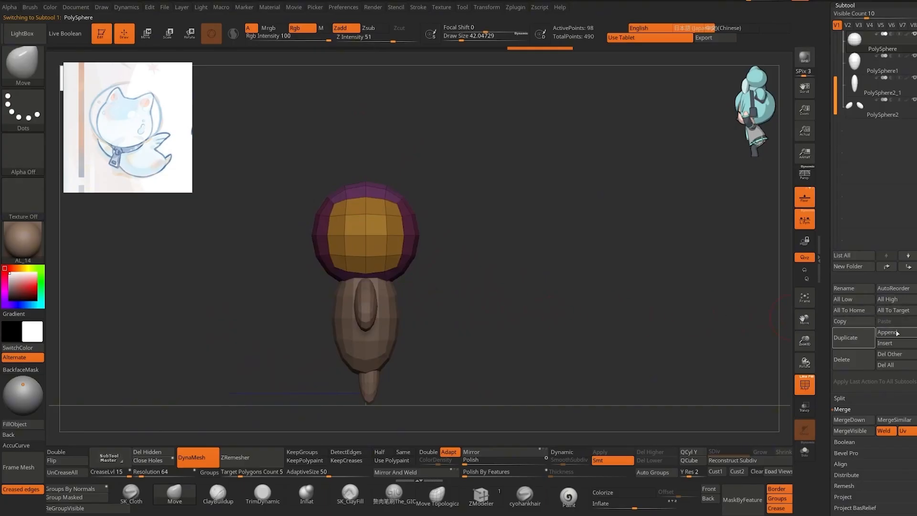
{"action": "left_click", "coordinate": [884, 343]}
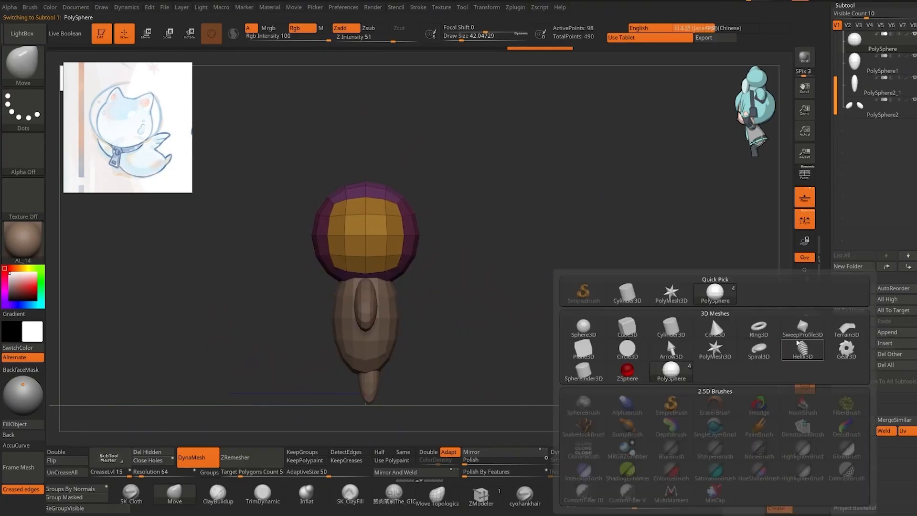
{"action": "left_click", "coordinate": [594, 329]}
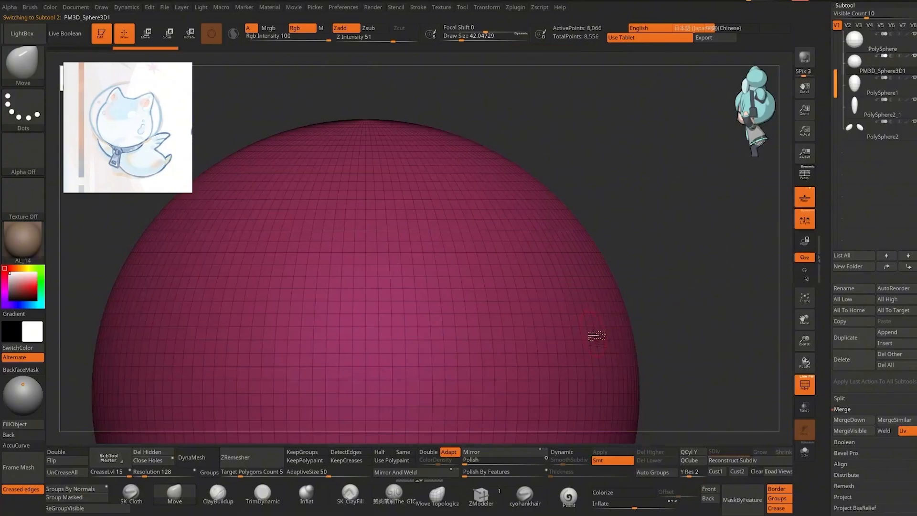
{"action": "left_click", "coordinate": [697, 453]}
Step: Scale the new primitive down to about the head's width and move it straight up above the head
{"action": "key", "text": "w"}
{"action": "left_click_drag", "start_coordinate": [641, 389], "coordinate": [517, 331]}
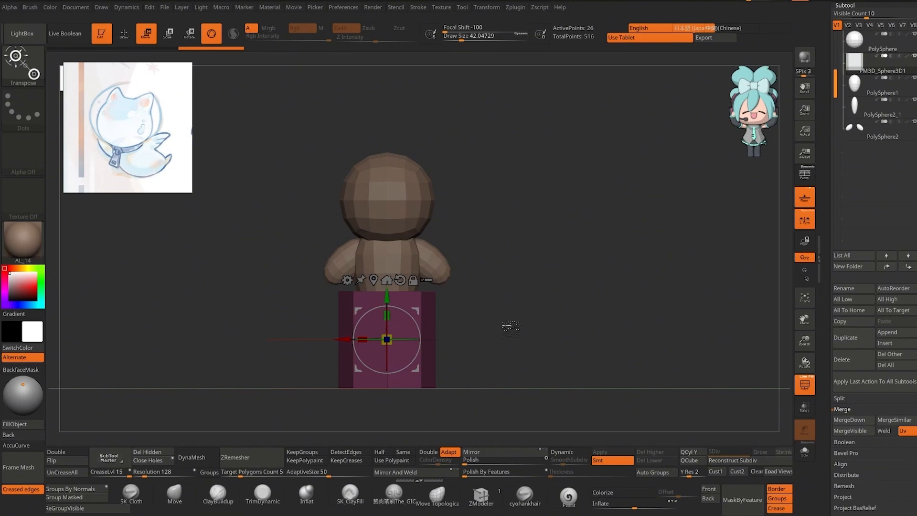
{"action": "left_click_drag", "start_coordinate": [513, 324], "coordinate": [476, 333]}
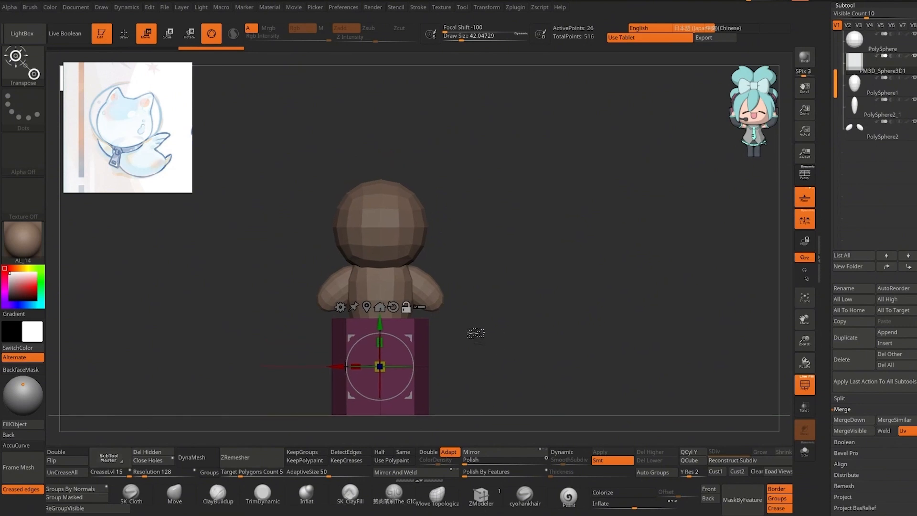
{"action": "left_click_drag", "start_coordinate": [380, 324], "coordinate": [379, 100]}
{"action": "left_click_drag", "start_coordinate": [462, 176], "coordinate": [453, 364], "text": "alt"}
Step: Turn the primitive above the head into a Cone 3D and rotate it about X to point upward
{"action": "left_click", "coordinate": [334, 273]}
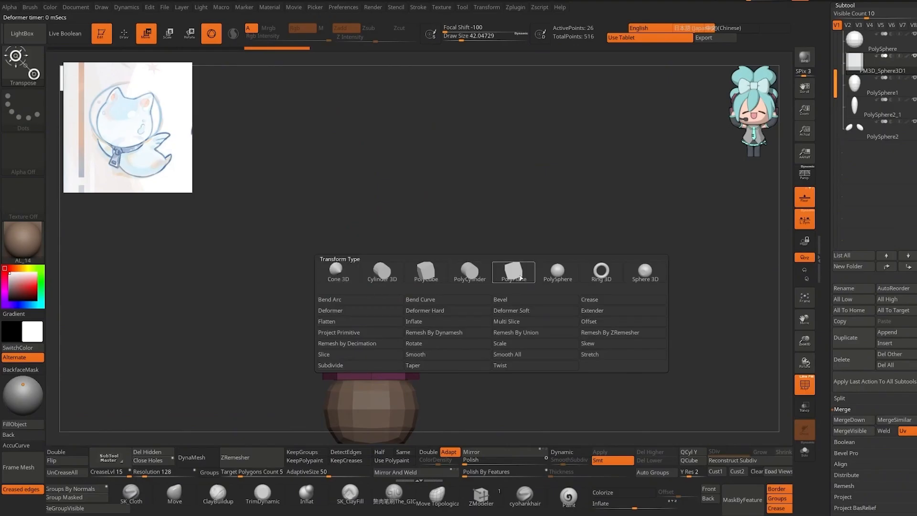
{"action": "left_click", "coordinate": [382, 271]}
{"action": "mouse_move", "coordinate": [461, 321]}
{"action": "left_mouse_down", "text": "alt"}
{"action": "mouse_move", "coordinate": [451, 262]}
{"action": "mouse_move", "coordinate": [461, 321]}
{"action": "left_mouse_up", "text": "alt"}
{"action": "key", "text": "w"}
{"action": "left_click_drag", "start_coordinate": [367, 279], "coordinate": [373, 235]}
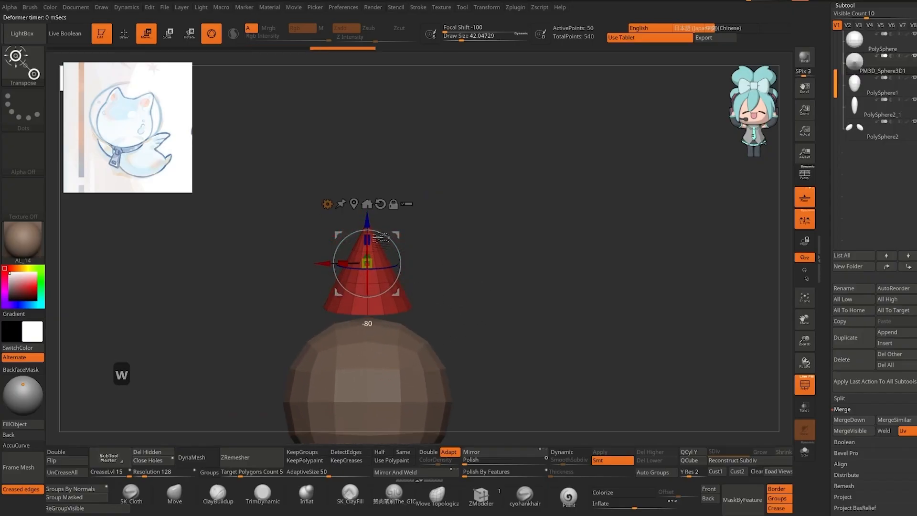
Step: Move the cone straight up, farther above the head
{"action": "left_click_drag", "start_coordinate": [457, 259], "coordinate": [454, 214], "text": "alt"}
{"action": "left_click_drag", "start_coordinate": [366, 171], "coordinate": [366, 121]}
{"action": "left_click_drag", "start_coordinate": [440, 187], "coordinate": [433, 265], "text": "alt"}
{"action": "left_click_drag", "start_coordinate": [364, 205], "coordinate": [370, 225]}
{"action": "key", "text": "ctrl+z"}
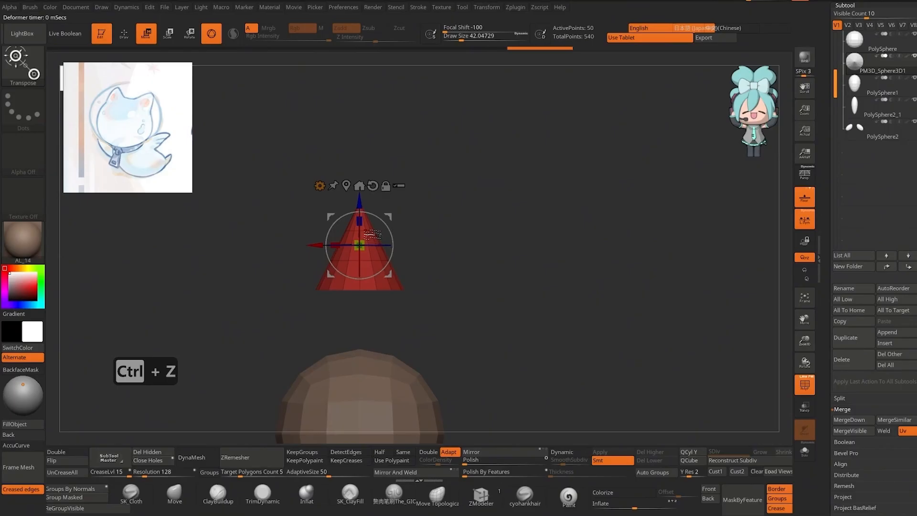
Step: Reduce the cone to a low-poly three-sided pyramid using its primitive controls
{"action": "key", "text": "w"}
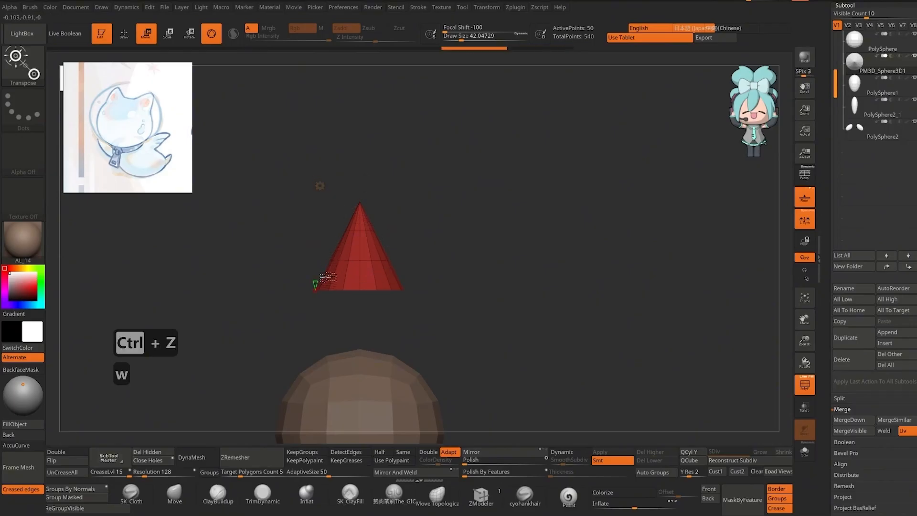
{"action": "left_click_drag", "start_coordinate": [326, 311], "coordinate": [394, 363]}
{"action": "left_click_drag", "start_coordinate": [291, 334], "coordinate": [295, 338]}
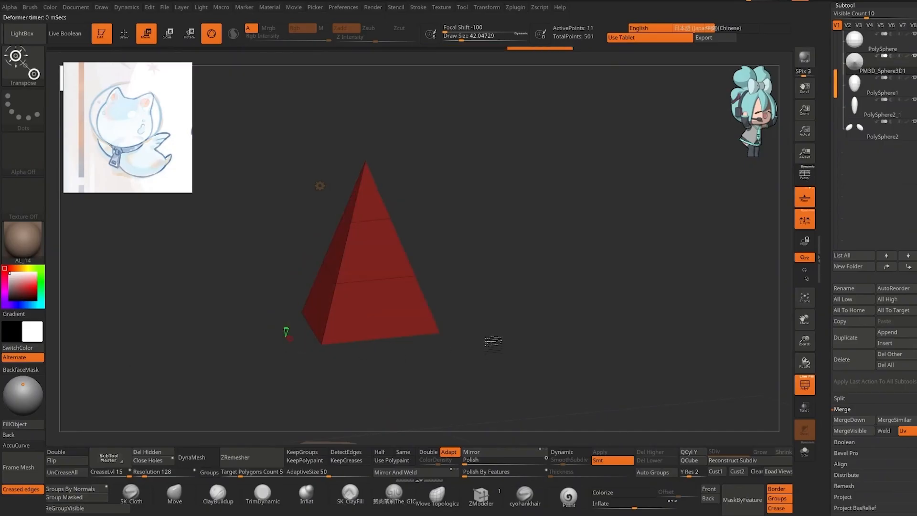
{"action": "left_click_drag", "start_coordinate": [491, 342], "coordinate": [481, 372], "text": "shift"}
{"action": "left_click_drag", "start_coordinate": [552, 348], "coordinate": [539, 321], "text": "alt"}
{"action": "left_click_drag", "start_coordinate": [432, 286], "coordinate": [485, 320]}
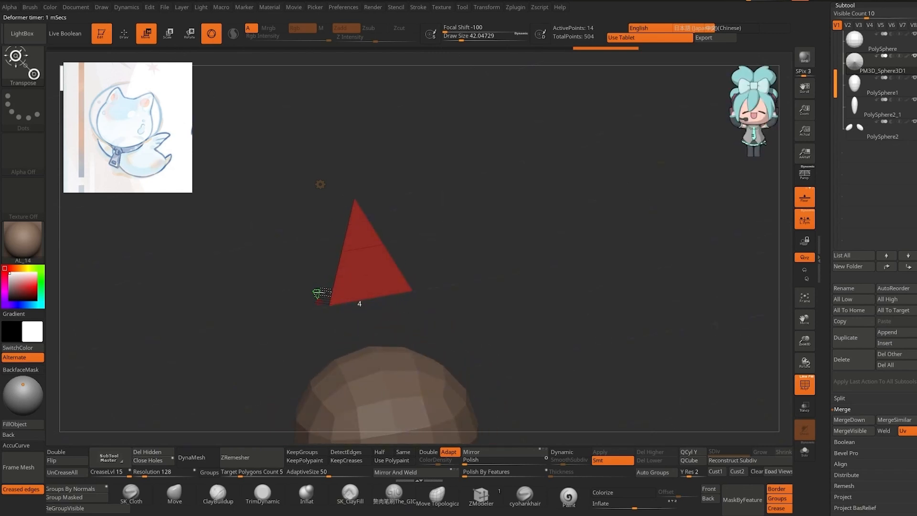
{"action": "left_click_drag", "start_coordinate": [521, 293], "coordinate": [487, 297]}
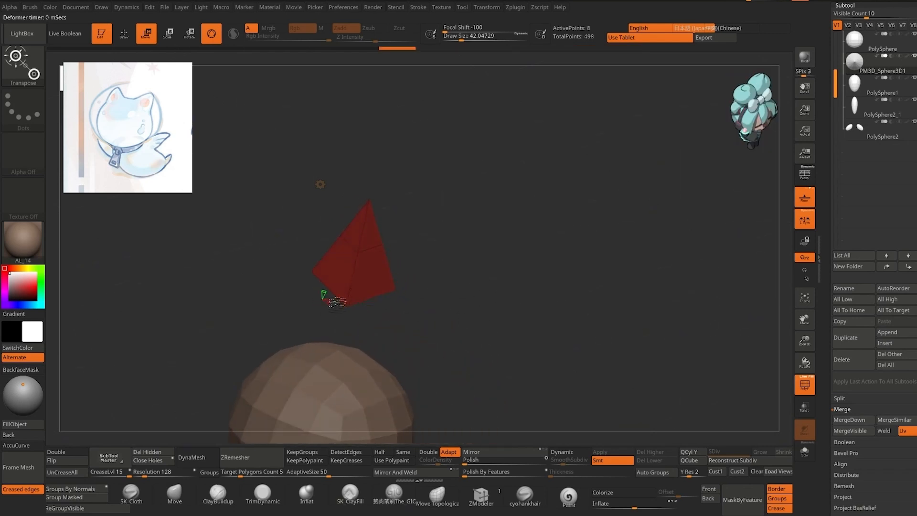
{"action": "left_click_drag", "start_coordinate": [328, 308], "coordinate": [434, 302]}
Step: Move the pyramid down onto the upper side of the head and rotate it into an ear orientation
{"action": "key", "text": "w"}
{"action": "mouse_move", "coordinate": [413, 237]}
{"action": "left_mouse_down"}
{"action": "mouse_move", "coordinate": [452, 286]}
{"action": "mouse_move", "coordinate": [446, 268]}
{"action": "mouse_move", "coordinate": [465, 281]}
{"action": "mouse_move", "coordinate": [422, 228]}
{"action": "left_mouse_up"}
{"action": "left_click_drag", "start_coordinate": [376, 165], "coordinate": [446, 267]}
{"action": "left_click_drag", "start_coordinate": [350, 225], "coordinate": [410, 219]}
{"action": "left_click_drag", "start_coordinate": [460, 258], "coordinate": [405, 243]}
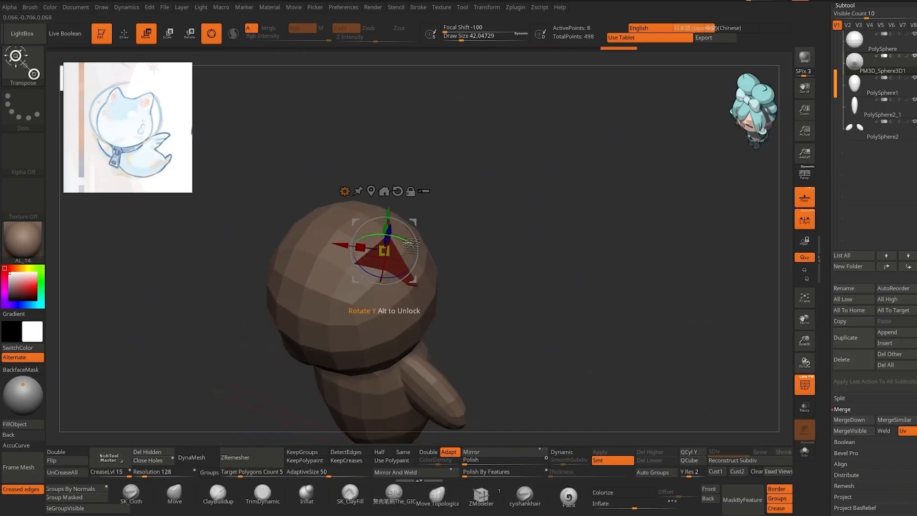
{"action": "mouse_move", "coordinate": [471, 262]}
{"action": "left_mouse_down"}
{"action": "mouse_move", "coordinate": [471, 238]}
{"action": "mouse_move", "coordinate": [469, 251]}
{"action": "left_mouse_up"}
Step: Fine-tune the ear's placement on the head, checking it from the front, side and back
{"action": "key", "text": "q"}
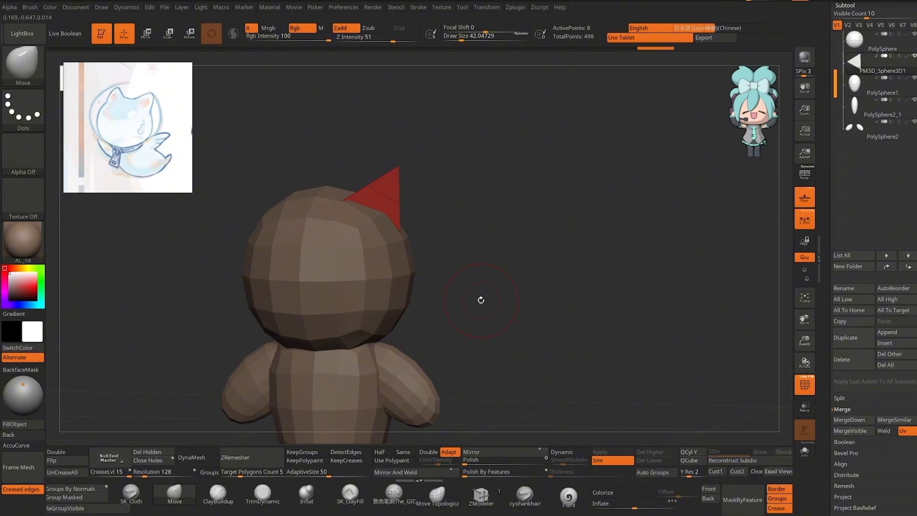
{"action": "left_click_drag", "start_coordinate": [476, 297], "coordinate": [379, 233]}
{"action": "key", "text": "w"}
{"action": "left_click_drag", "start_coordinate": [406, 170], "coordinate": [374, 141]}
{"action": "key", "text": "q"}
{"action": "mouse_move", "coordinate": [487, 249]}
{"action": "left_mouse_down"}
{"action": "mouse_move", "coordinate": [513, 295]}
{"action": "mouse_move", "coordinate": [518, 326]}
{"action": "mouse_move", "coordinate": [553, 290]}
{"action": "mouse_move", "coordinate": [509, 291]}
{"action": "mouse_move", "coordinate": [366, 248]}
{"action": "mouse_move", "coordinate": [404, 217]}
{"action": "left_mouse_up"}
{"action": "left_click_drag", "start_coordinate": [483, 204], "coordinate": [466, 196]}
{"action": "left_click_drag", "start_coordinate": [395, 225], "coordinate": [571, 333]}
{"action": "left_click", "coordinate": [484, 452]}
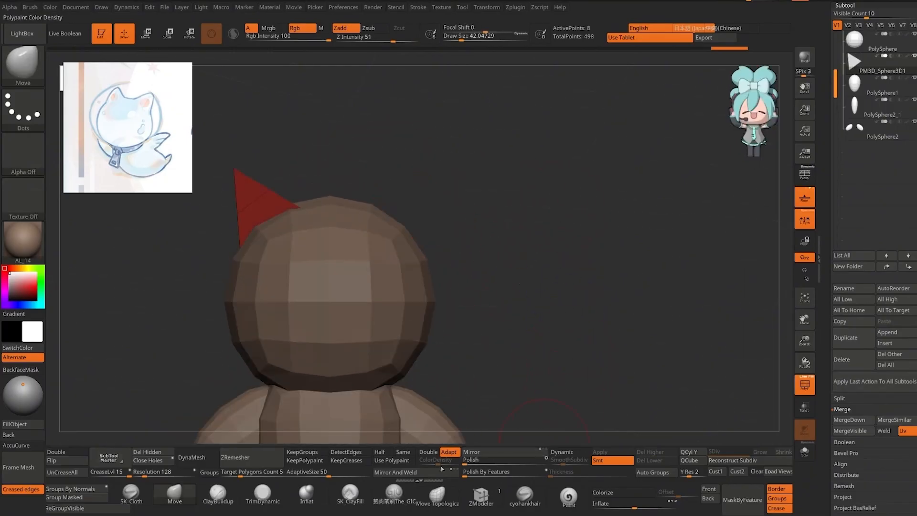
{"action": "left_click", "coordinate": [422, 470]}
{"action": "key", "text": "ctrl+z"}
Step: Switch off local symmetry, mirror the ear to the other side with Mirror And Weld, and switch local symmetry back on
{"action": "left_click", "coordinate": [799, 225]}
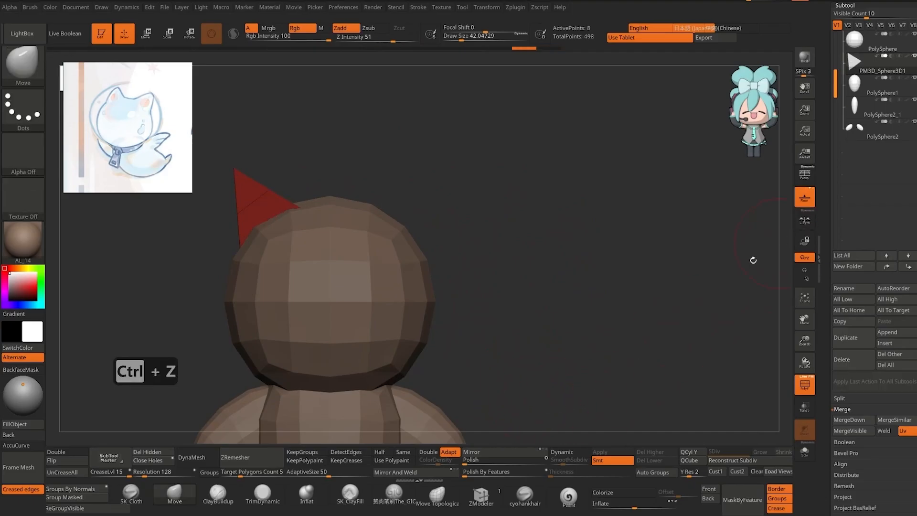
{"action": "left_click", "coordinate": [406, 472]}
{"action": "left_click_drag", "start_coordinate": [573, 382], "coordinate": [544, 329], "text": "alt"}
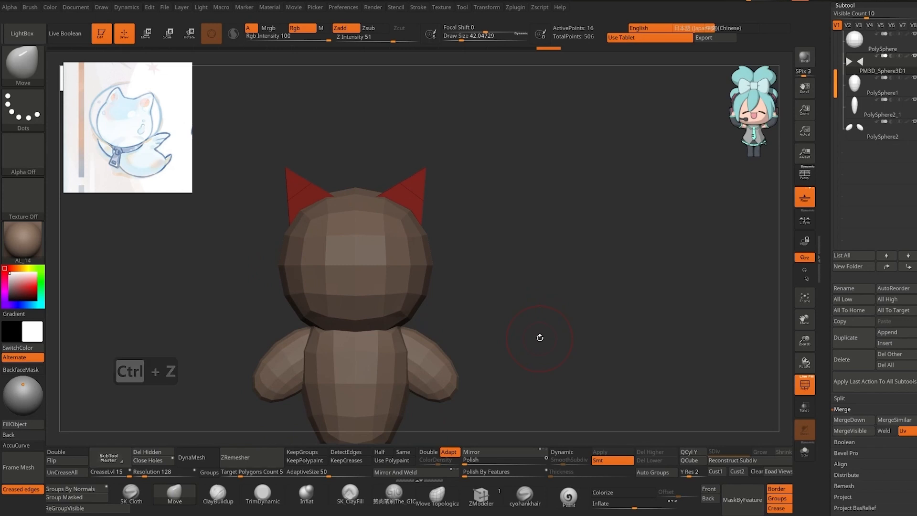
{"action": "left_click", "coordinate": [806, 222]}
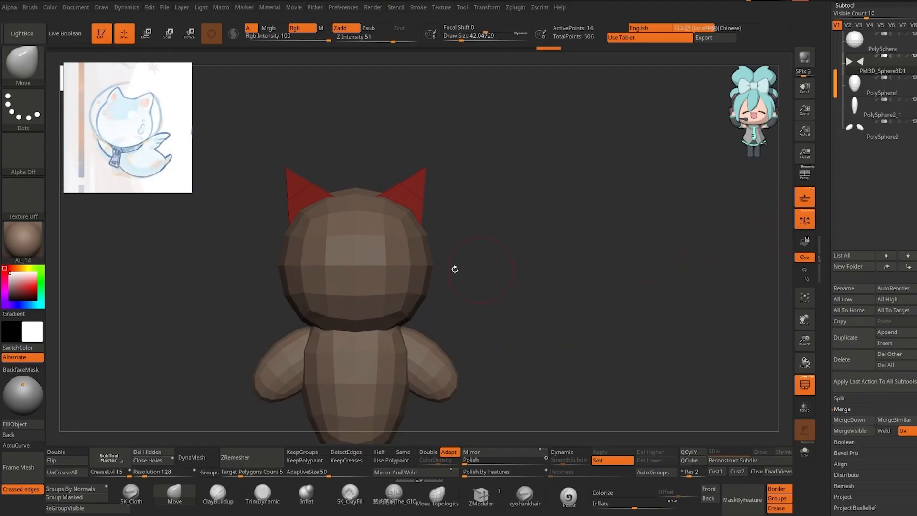
{"action": "key", "text": "w"}
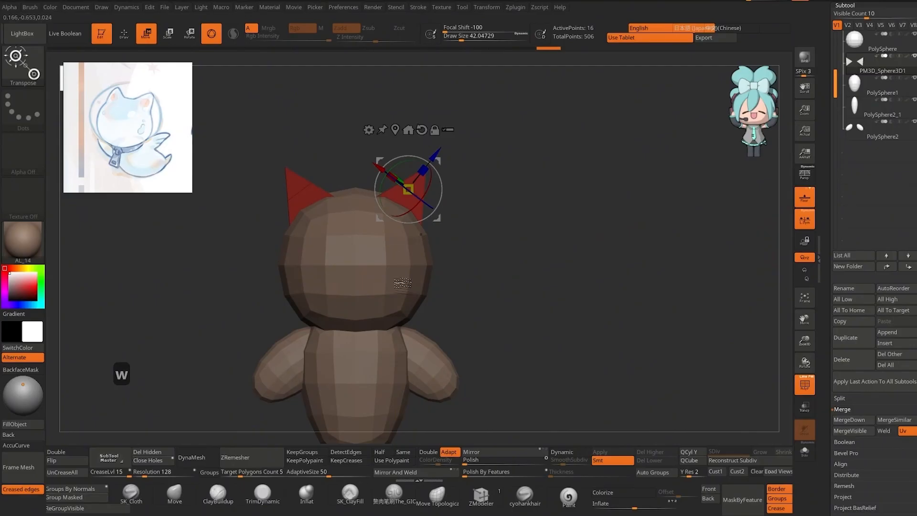
{"action": "left_click_drag", "start_coordinate": [544, 344], "coordinate": [502, 366], "text": "alt"}
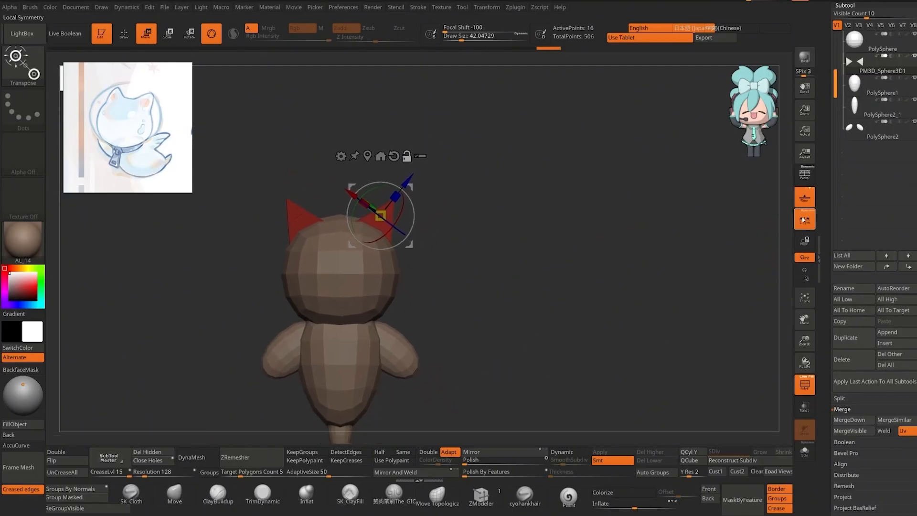
{"action": "mouse_move", "coordinate": [624, 299]}
{"action": "left_mouse_down", "text": "alt"}
{"action": "mouse_move", "coordinate": [626, 311]}
{"action": "mouse_move", "coordinate": [636, 290]}
{"action": "left_mouse_up", "text": "alt"}
{"action": "key", "text": "w"}
{"action": "key", "text": "q"}
{"action": "left_click_drag", "start_coordinate": [447, 272], "coordinate": [544, 296]}
{"action": "left_click_drag", "start_coordinate": [538, 279], "coordinate": [521, 280]}
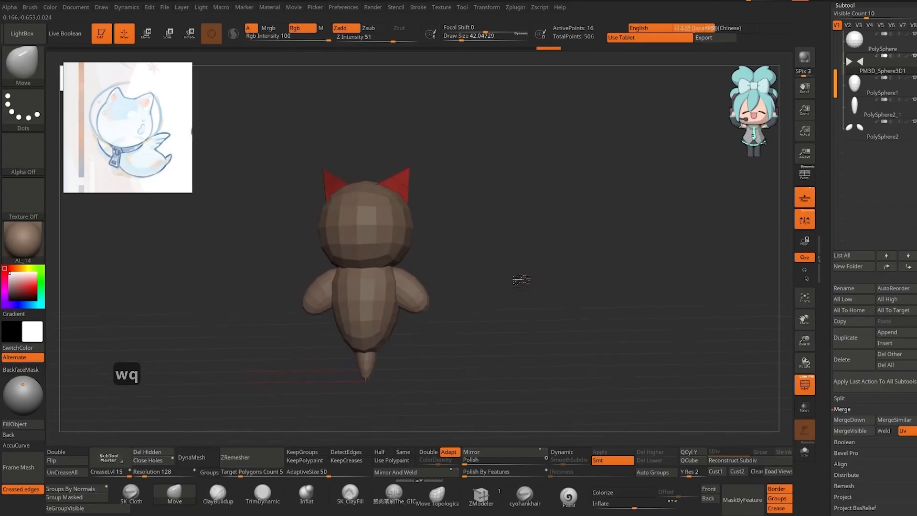
Step: Turn on X symmetry and move both ears slightly outward on the head
{"action": "key", "text": "w"}
{"action": "key", "text": "ctrl+z"}
{"action": "key", "text": "x"}
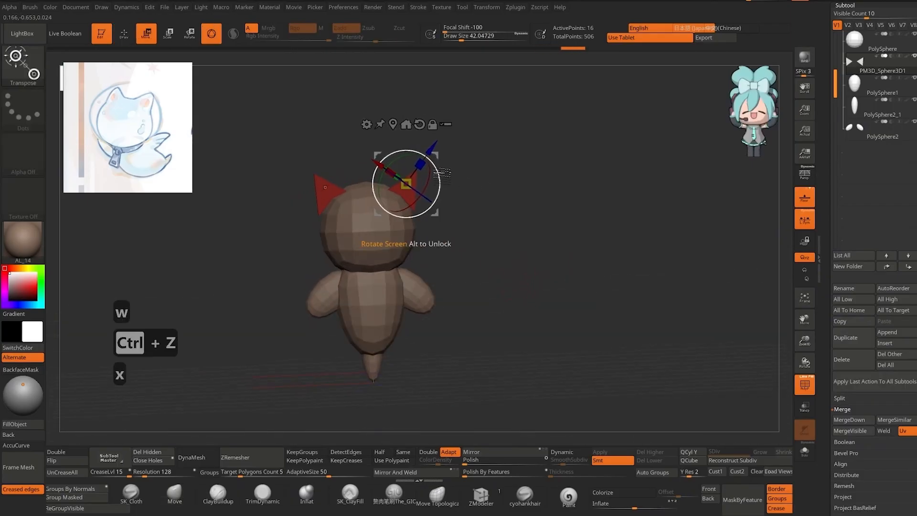
{"action": "left_click_drag", "start_coordinate": [433, 154], "coordinate": [432, 155]}
{"action": "left_click_drag", "start_coordinate": [503, 271], "coordinate": [485, 314]}
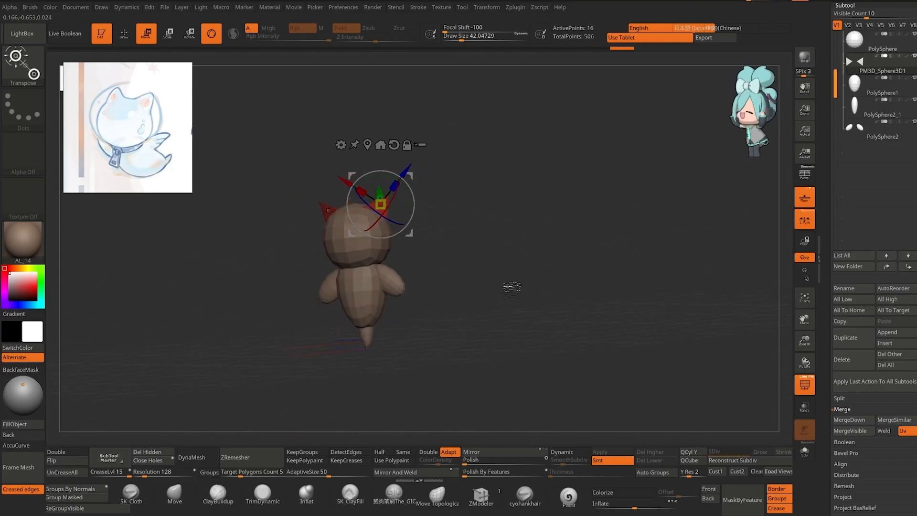
{"action": "left_click_drag", "start_coordinate": [509, 280], "coordinate": [379, 342]}
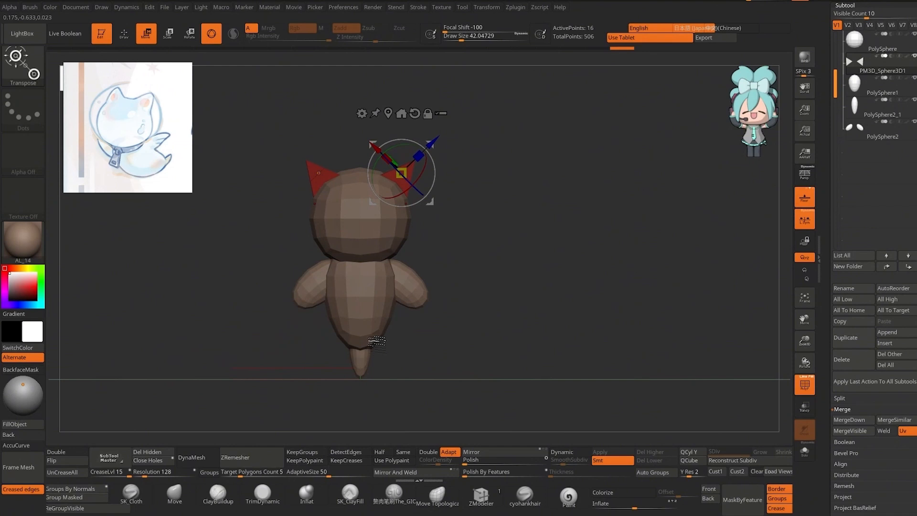
Step: Select the tail subtool and move it slightly up along its vertical axis
{"action": "left_click", "coordinate": [372, 337]}
{"action": "key", "text": "w"}
{"action": "mouse_move", "coordinate": [472, 304]}
{"action": "left_mouse_down"}
{"action": "mouse_move", "coordinate": [481, 307]}
{"action": "mouse_move", "coordinate": [473, 310]}
{"action": "left_mouse_up"}
{"action": "left_click", "coordinate": [364, 349]}
{"action": "left_click_drag", "start_coordinate": [363, 289], "coordinate": [364, 285]}
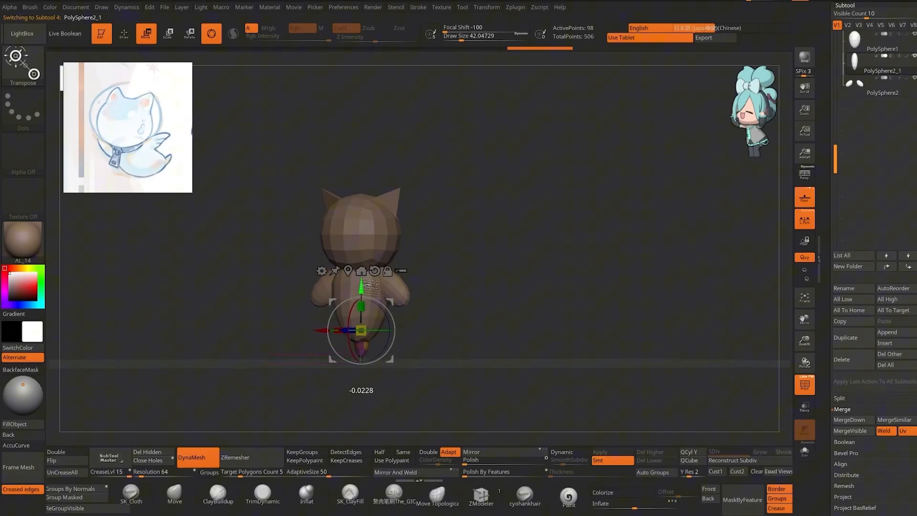
{"action": "left_click_drag", "start_coordinate": [481, 339], "coordinate": [487, 332]}
Step: Switch to the head subtool and subdivide it three times, to subdivision level 4
{"action": "key", "text": "q"}
{"action": "left_click", "coordinate": [382, 238], "text": "alt"}
{"action": "left_click_drag", "start_coordinate": [437, 240], "coordinate": [450, 244]}
{"action": "right_click_drag", "start_coordinate": [450, 243], "coordinate": [476, 278], "text": "ctrl"}
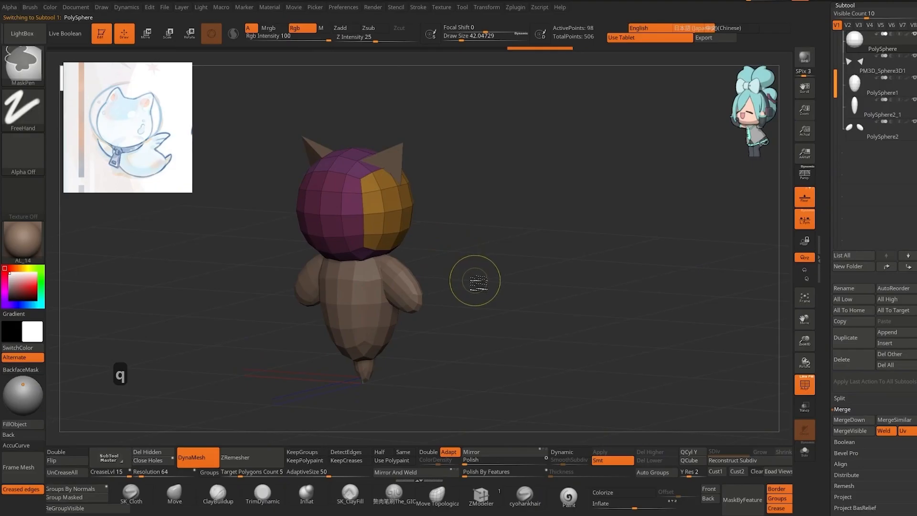
{"action": "key", "text": "ctrl+d"}
{"action": "key", "text": "ctrl+d"}
{"action": "key", "text": "ctrl+d"}
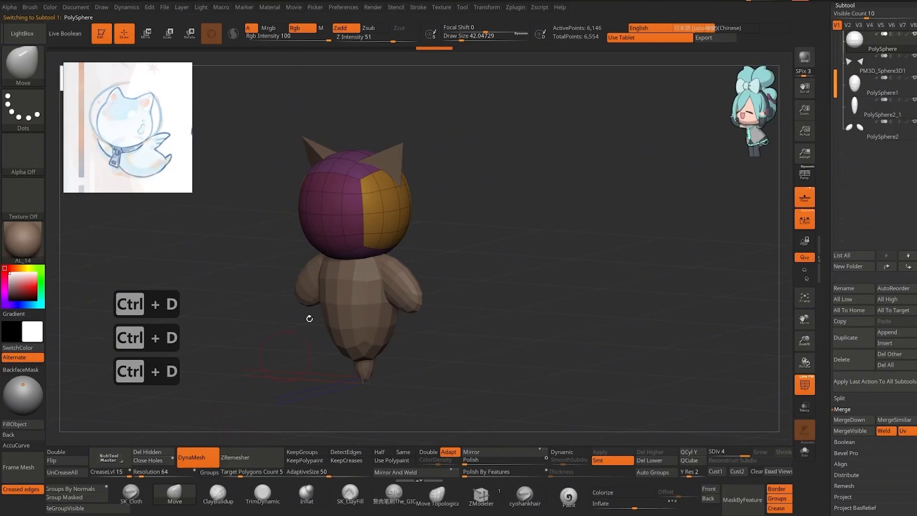
Step: Reshape the sides of the head with the Move brush, using draw sizes of about 62 and 98
{"action": "key", "text": "space"}
{"action": "left_click", "coordinate": [380, 208]}
{"action": "right_click_drag", "start_coordinate": [383, 231], "coordinate": [395, 259], "text": "alt"}
{"action": "key", "text": "space"}
{"action": "left_click_drag", "start_coordinate": [316, 227], "coordinate": [310, 264]}
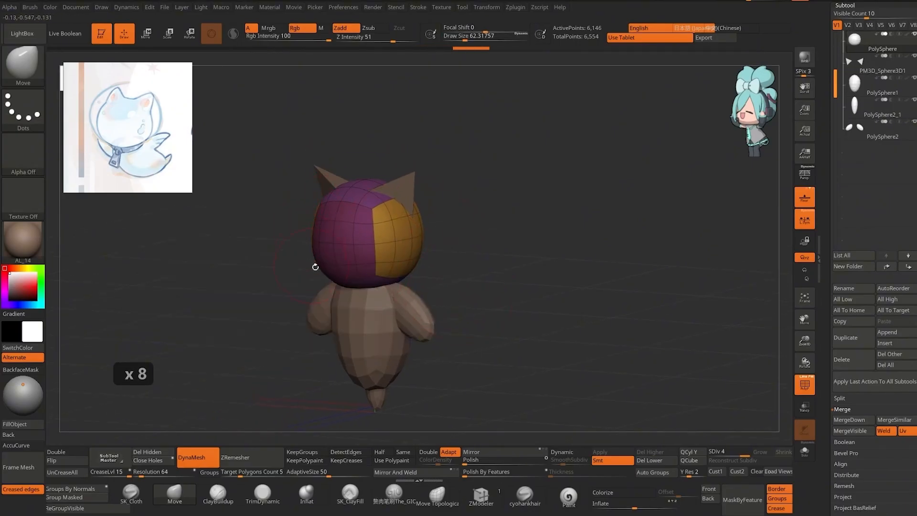
{"action": "right_click_drag", "start_coordinate": [310, 264], "coordinate": [368, 262]}
{"action": "key", "text": "space"}
{"action": "left_click", "coordinate": [347, 251]}
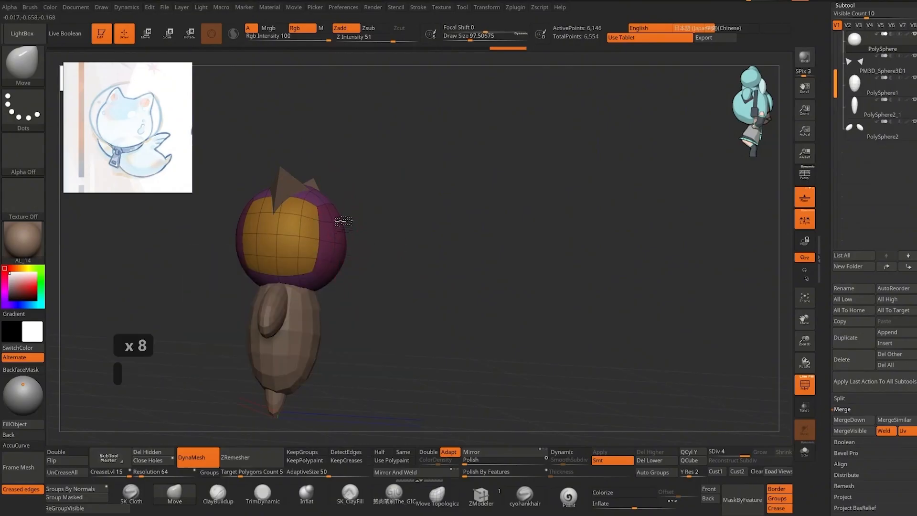
Step: Refine the head's lower contour and cheeks with the Move brush at draw sizes of about 79 and 72
{"action": "right_click_drag", "start_coordinate": [344, 221], "coordinate": [344, 270]}
{"action": "key", "text": "space"}
{"action": "left_click", "coordinate": [350, 267]}
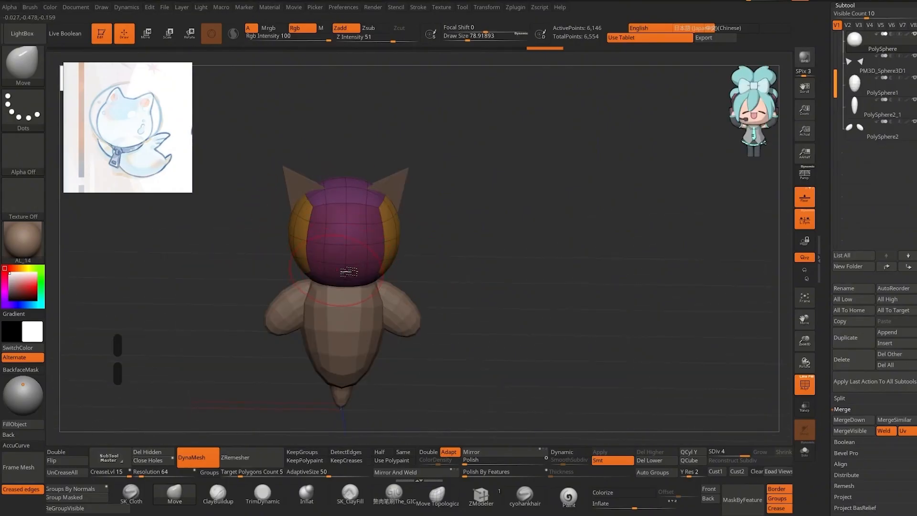
{"action": "right_click_drag", "start_coordinate": [422, 265], "coordinate": [426, 244]}
{"action": "key", "text": "space"}
{"action": "left_click", "coordinate": [394, 276]}
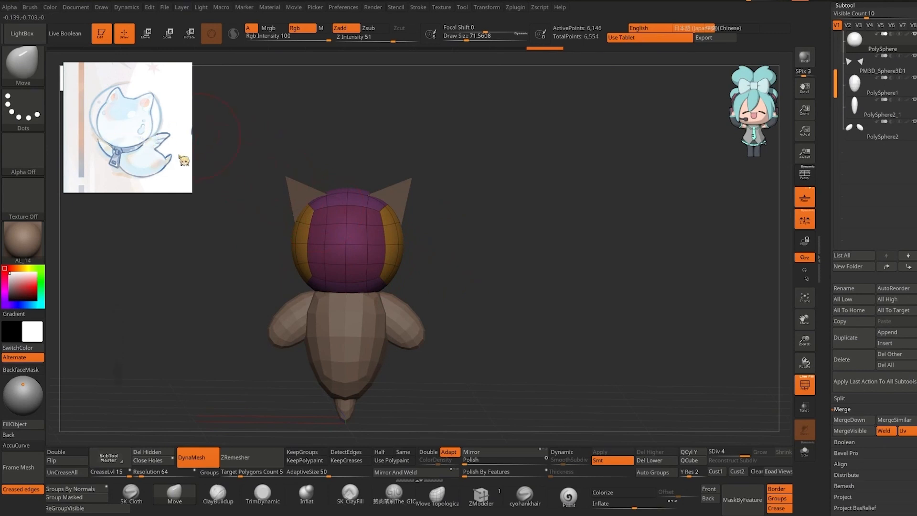
Step: Enlarge the drawing in the reference viewer and mark the lower cheek contour with red strokes and an arrow
{"action": "scroll", "coordinate": [167, 113], "scroll_direction": "up", "scroll_amount": 3}
{"action": "right_click_drag", "start_coordinate": [167, 113], "coordinate": [263, 179]}
{"action": "right_click", "coordinate": [213, 193]}
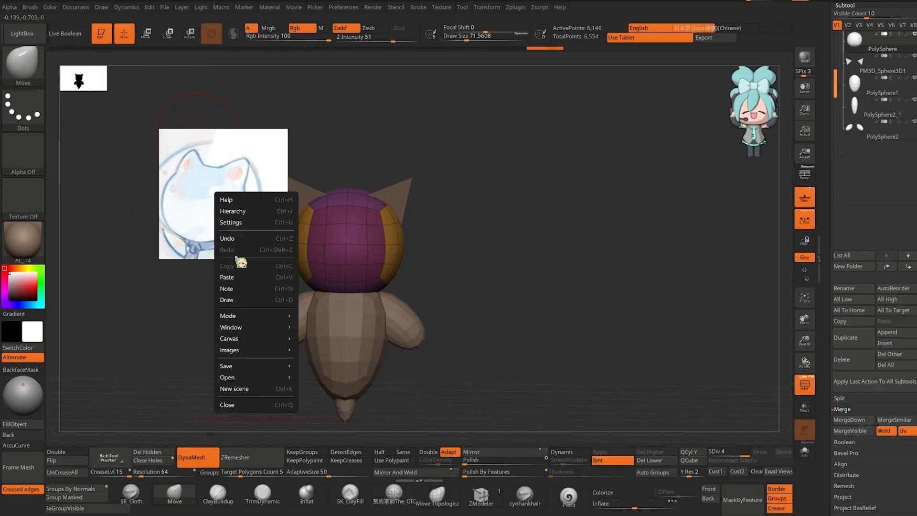
{"action": "left_click", "coordinate": [235, 300]}
{"action": "scroll", "coordinate": [243, 210], "scroll_direction": "down", "scroll_amount": 3}
{"action": "scroll", "coordinate": [245, 205], "scroll_direction": "down", "scroll_amount": 2}
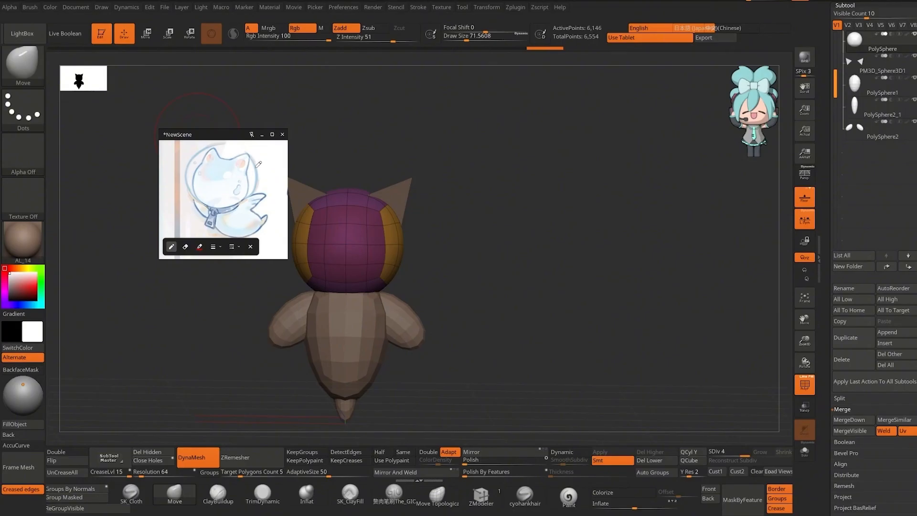
{"action": "scroll", "coordinate": [242, 191], "scroll_direction": "up", "scroll_amount": 2}
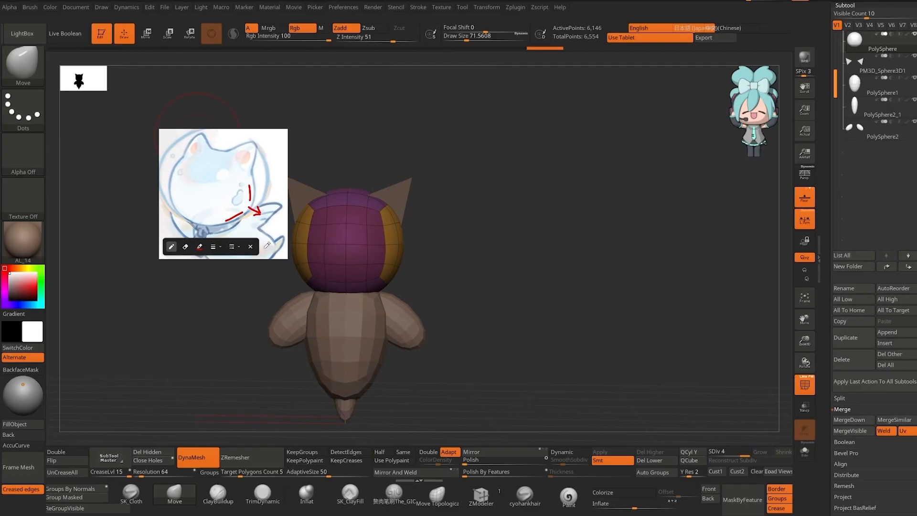
Step: Delete the red marks from the reference image and move it back clear of the model
{"action": "left_click", "coordinate": [252, 247]}
{"action": "key", "text": "Delete"}
{"action": "left_click_drag", "start_coordinate": [265, 220], "coordinate": [166, 160]}
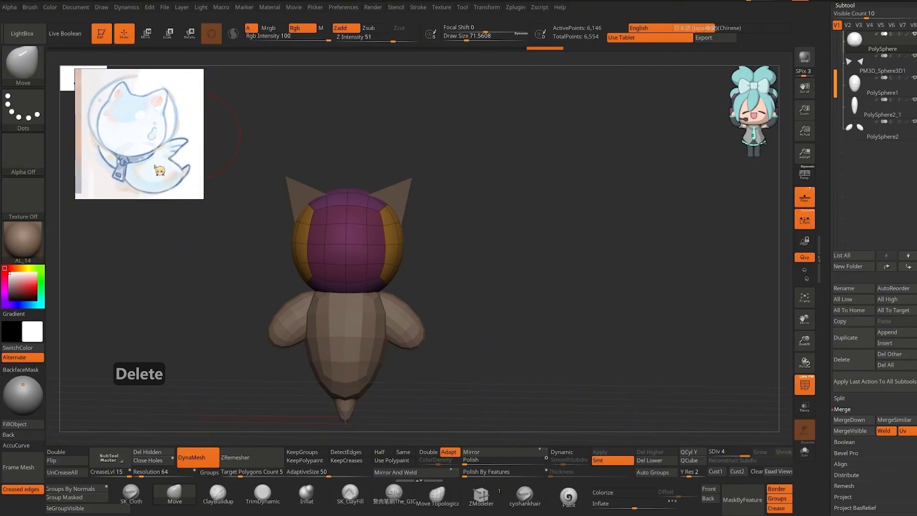
Step: Shape the head's crown and lower cheeks with the Move brush, going from a draw size of about 89 to 76
{"action": "key", "text": "space"}
{"action": "left_click", "coordinate": [398, 271]}
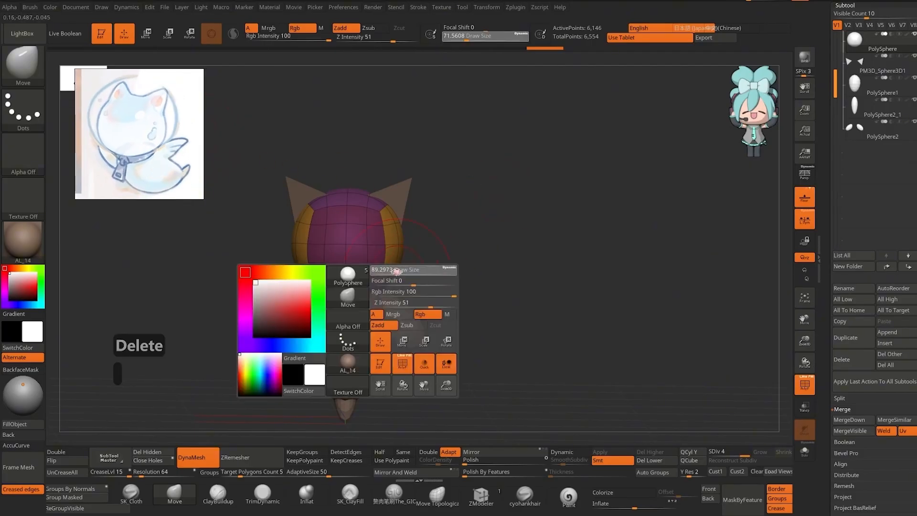
{"action": "left_click_drag", "start_coordinate": [401, 274], "coordinate": [346, 228]}
{"action": "right_click_drag", "start_coordinate": [336, 199], "coordinate": [423, 285]}
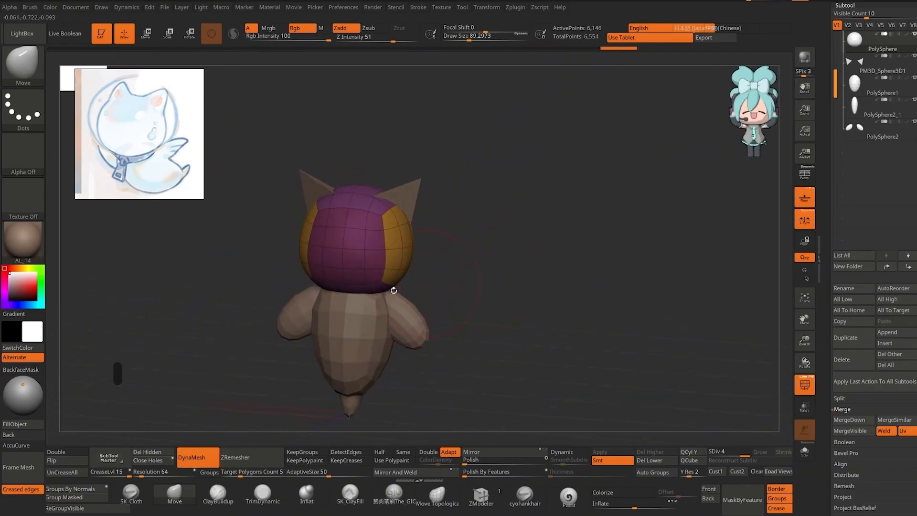
{"action": "key", "text": "space"}
{"action": "left_click", "coordinate": [351, 298]}
{"action": "key", "text": "space"}
{"action": "mouse_move", "coordinate": [351, 298]}
{"action": "right_mouse_down"}
{"action": "mouse_move", "coordinate": [466, 307]}
{"action": "mouse_move", "coordinate": [434, 290]}
{"action": "mouse_move", "coordinate": [385, 286]}
{"action": "right_mouse_up"}
{"action": "key", "text": "space"}
{"action": "left_click", "coordinate": [393, 287]}
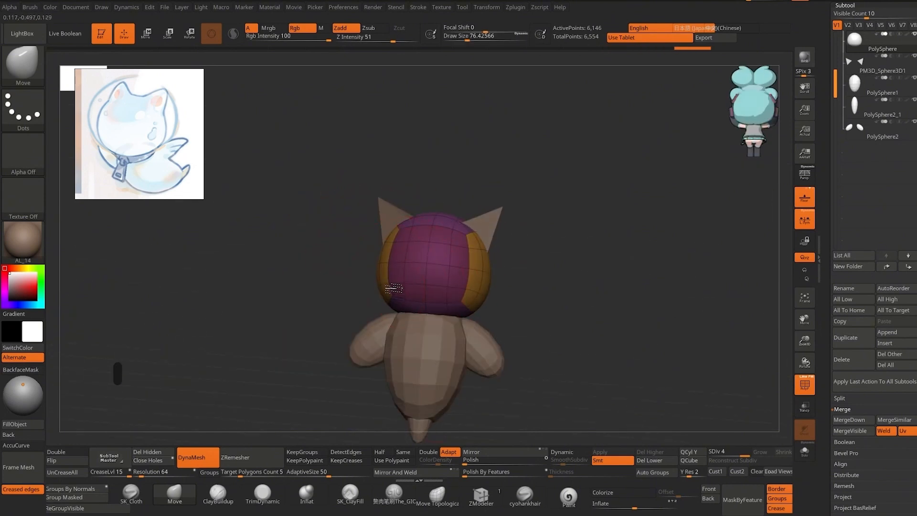
Step: Refine the sides of the head with the Move brush, reducing the draw size to about 60
{"action": "right_click_drag", "start_coordinate": [561, 294], "coordinate": [495, 284], "text": "alt"}
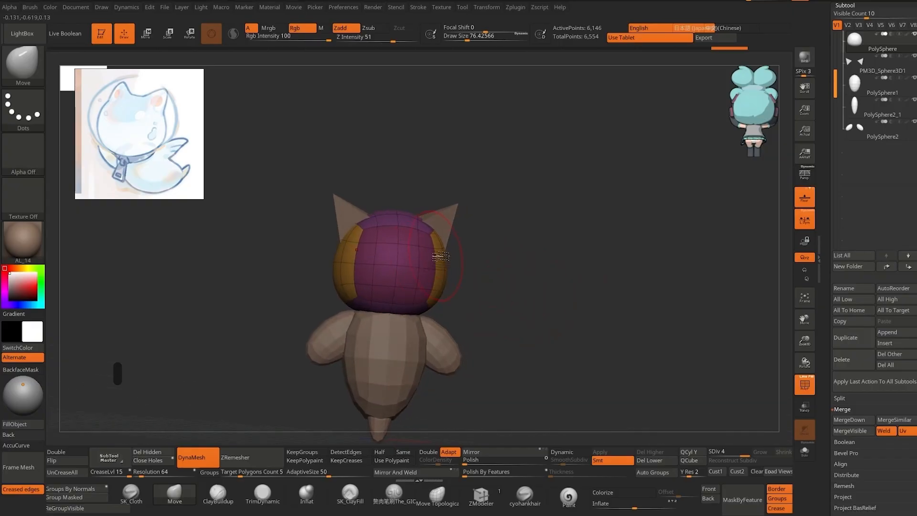
{"action": "right_click_drag", "start_coordinate": [444, 255], "coordinate": [496, 267]}
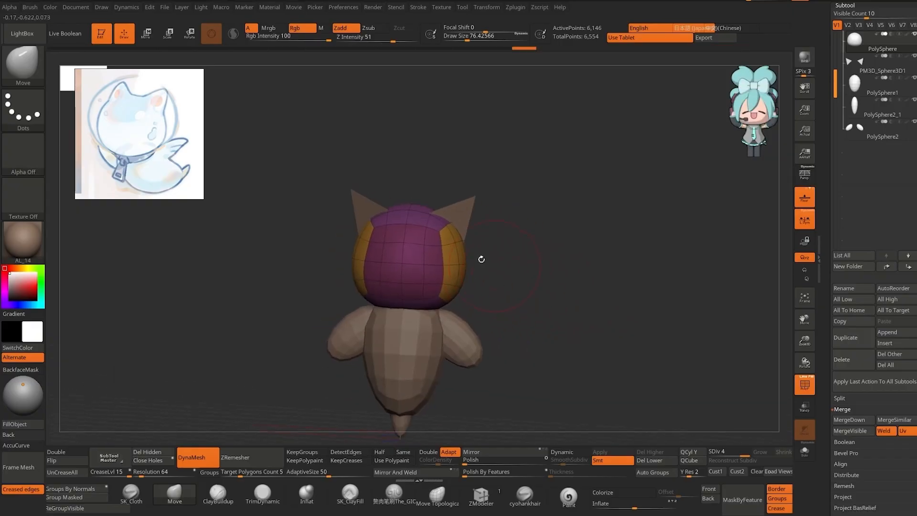
{"action": "key", "text": "space"}
{"action": "left_click", "coordinate": [443, 254]}
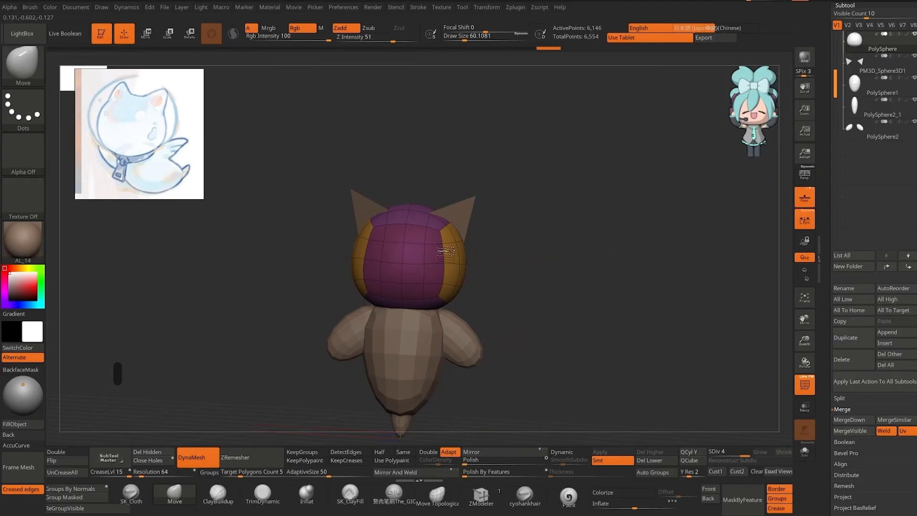
{"action": "right_click_drag", "start_coordinate": [368, 287], "coordinate": [350, 255]}
{"action": "mouse_move", "coordinate": [358, 300]}
{"action": "right_mouse_down"}
{"action": "mouse_move", "coordinate": [337, 313]}
{"action": "mouse_move", "coordinate": [373, 218]}
{"action": "right_mouse_up"}
Step: Adjust the head's crown between the ears with the Move brush at draw sizes of about 62 and 44
{"action": "key", "text": "space"}
{"action": "left_click", "coordinate": [371, 218]}
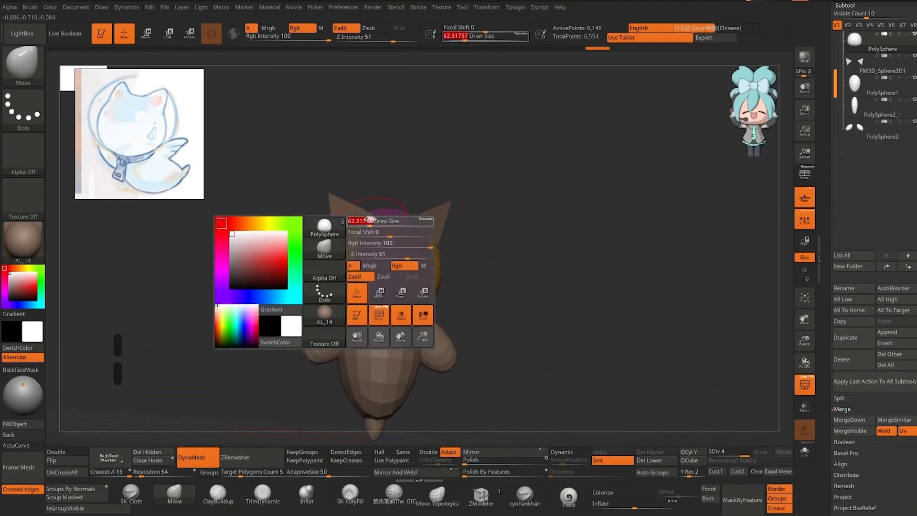
{"action": "key", "text": "space"}
{"action": "left_click", "coordinate": [376, 219]}
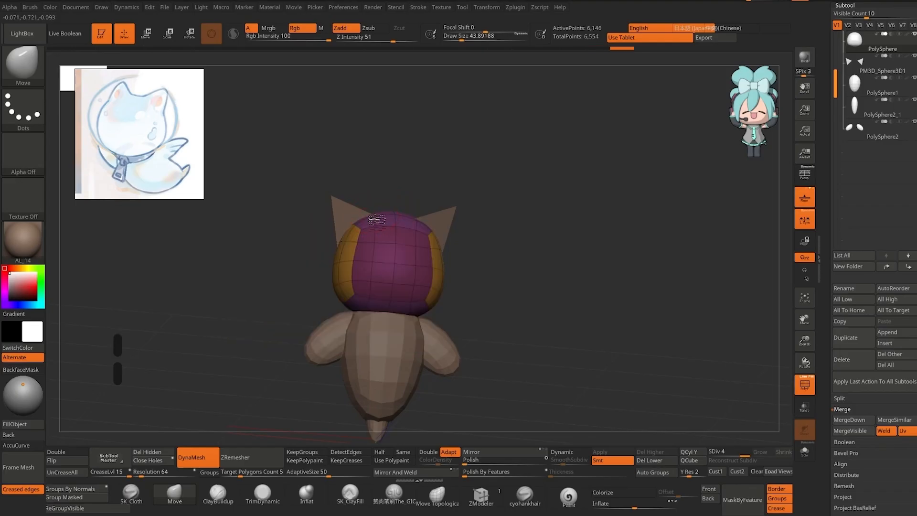
Step: Even out the head's cheeks and sides with the Move brush, going from a draw size of about 60 to 74
{"action": "right_click_drag", "start_coordinate": [487, 260], "coordinate": [524, 290]}
{"action": "key", "text": "space"}
{"action": "left_click", "coordinate": [418, 250]}
{"action": "right_click_drag", "start_coordinate": [425, 250], "coordinate": [430, 277]}
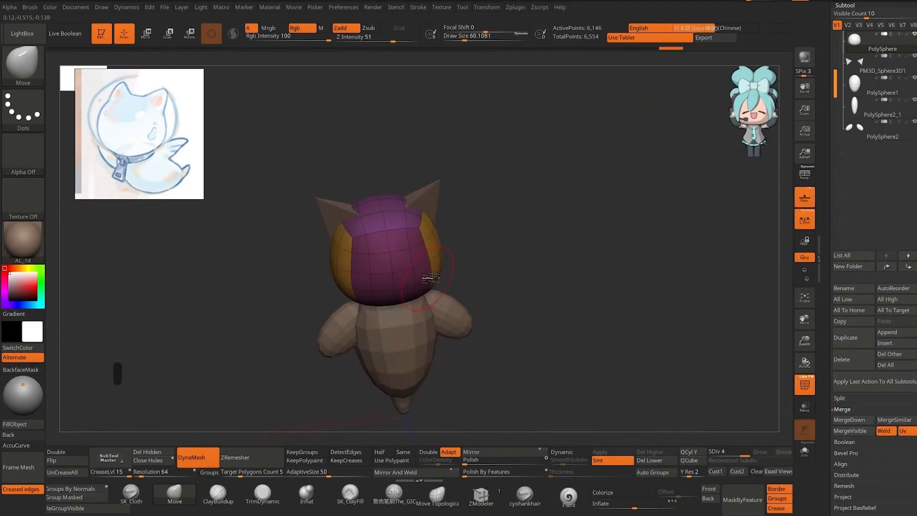
{"action": "right_click_drag", "start_coordinate": [483, 266], "coordinate": [556, 286]}
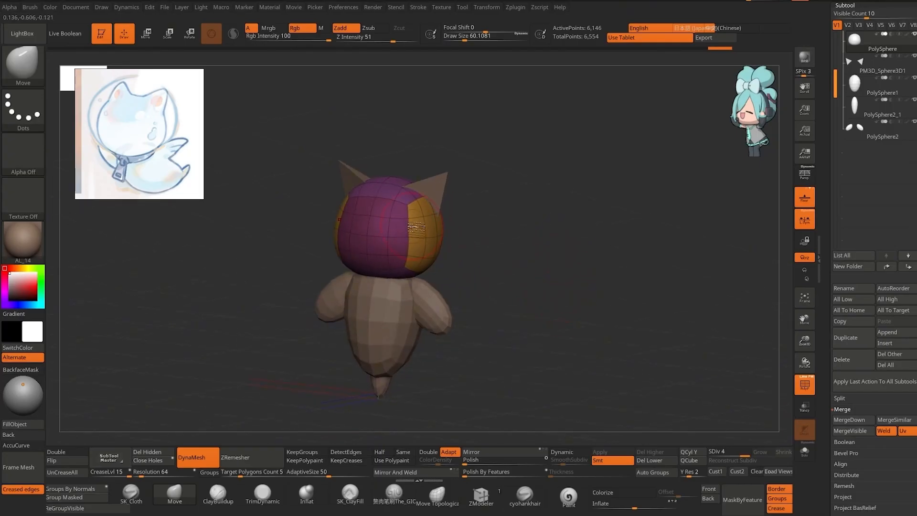
{"action": "right_click_drag", "start_coordinate": [503, 236], "coordinate": [525, 271], "text": "alt"}
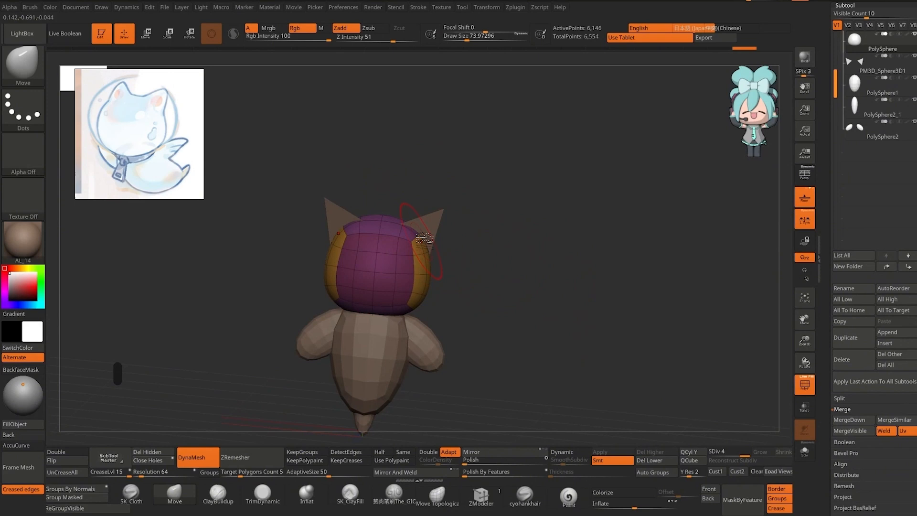
Step: Select the ears and adjust their placement on the head with the transform gizmo
{"action": "left_click", "coordinate": [431, 225], "text": "alt"}
{"action": "key", "text": "w"}
{"action": "left_click_drag", "start_coordinate": [460, 191], "coordinate": [454, 188]}
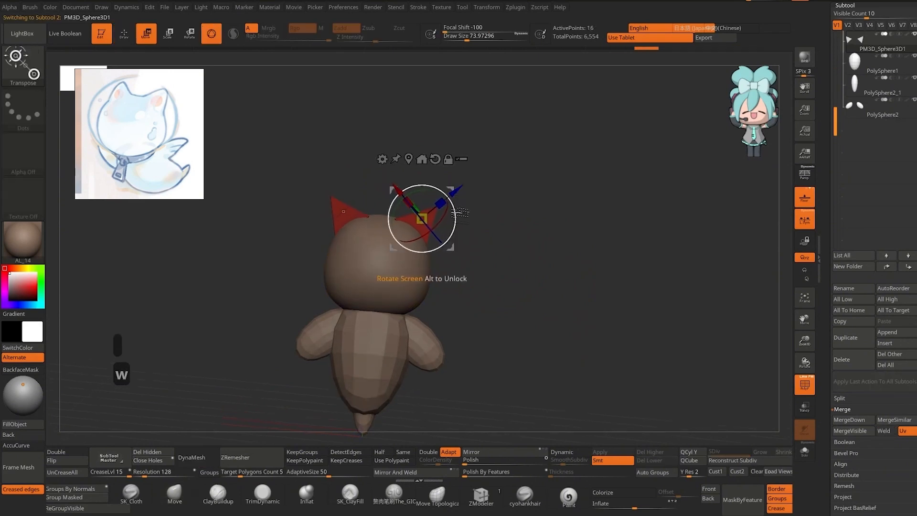
{"action": "right_click_drag", "start_coordinate": [481, 237], "coordinate": [453, 245]}
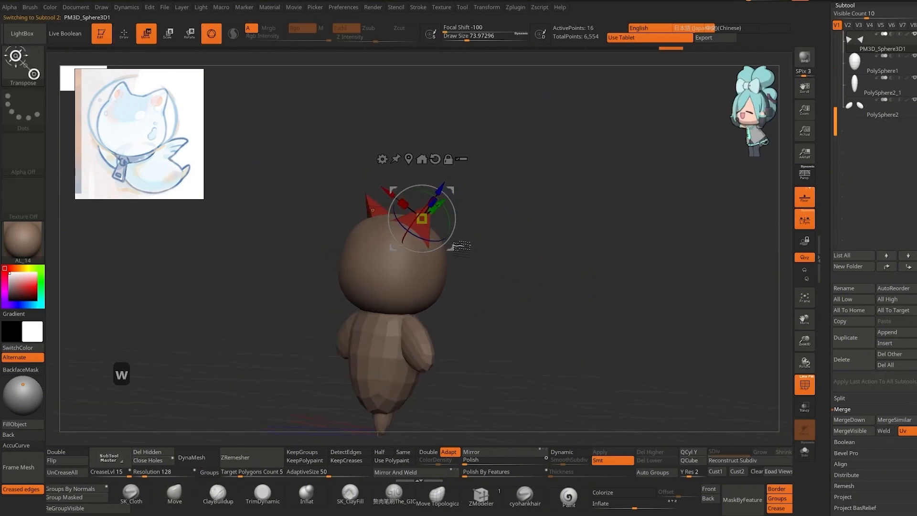
{"action": "key", "text": "q"}
Step: Reselect the head and refine its back and lower contour with the Move brush at draw sizes of about 62 and 52
{"action": "left_click", "coordinate": [391, 234], "text": "alt"}
{"action": "mouse_move", "coordinate": [407, 271]}
{"action": "right_mouse_down"}
{"action": "mouse_move", "coordinate": [475, 263]}
{"action": "mouse_move", "coordinate": [459, 253]}
{"action": "right_mouse_up"}
{"action": "key", "text": "space"}
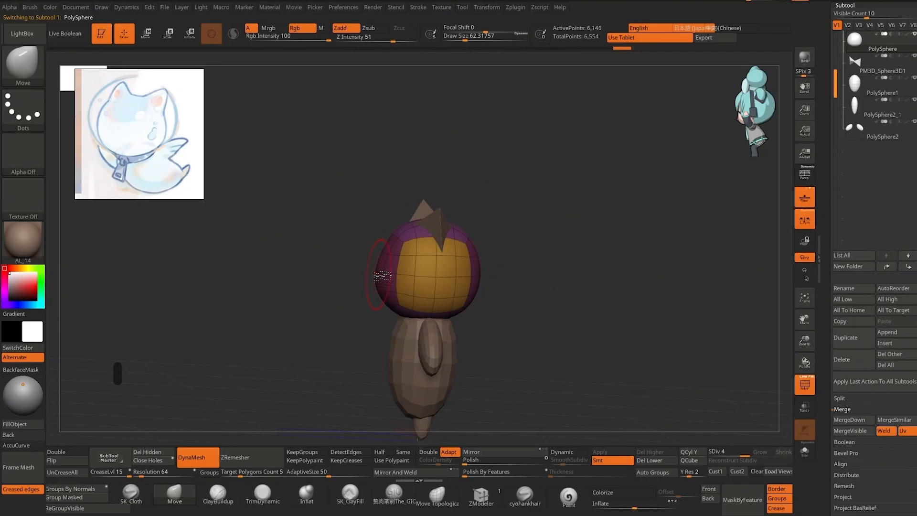
{"action": "right_click_drag", "start_coordinate": [380, 299], "coordinate": [395, 299]}
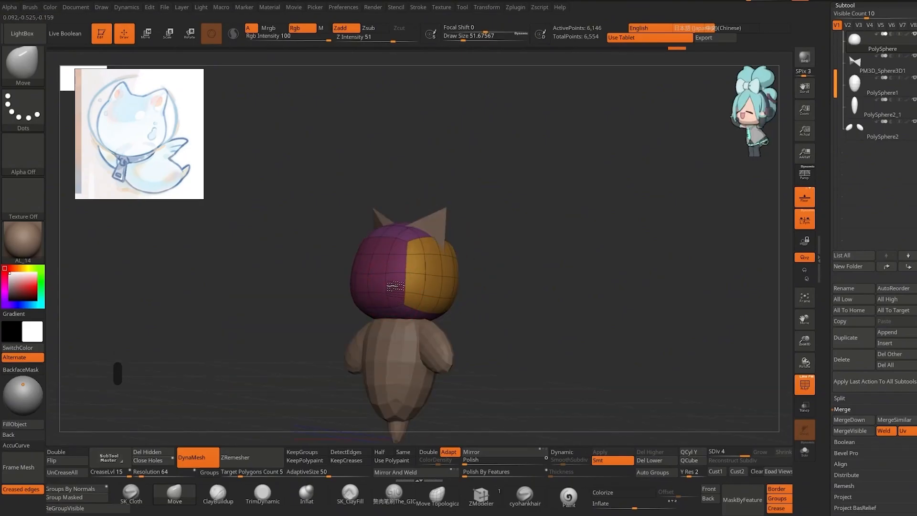
Step: Adjust the head's side profile with the Move brush at a draw size of about 76 and smooth its surface
{"action": "mouse_move", "coordinate": [533, 301]}
{"action": "right_mouse_down", "text": "alt"}
{"action": "mouse_move", "coordinate": [471, 160]}
{"action": "mouse_move", "coordinate": [470, 205]}
{"action": "right_mouse_up", "text": "alt"}
{"action": "key", "text": "space"}
{"action": "left_click_drag", "start_coordinate": [349, 195], "coordinate": [354, 195]}
{"action": "key", "text": "shift"}
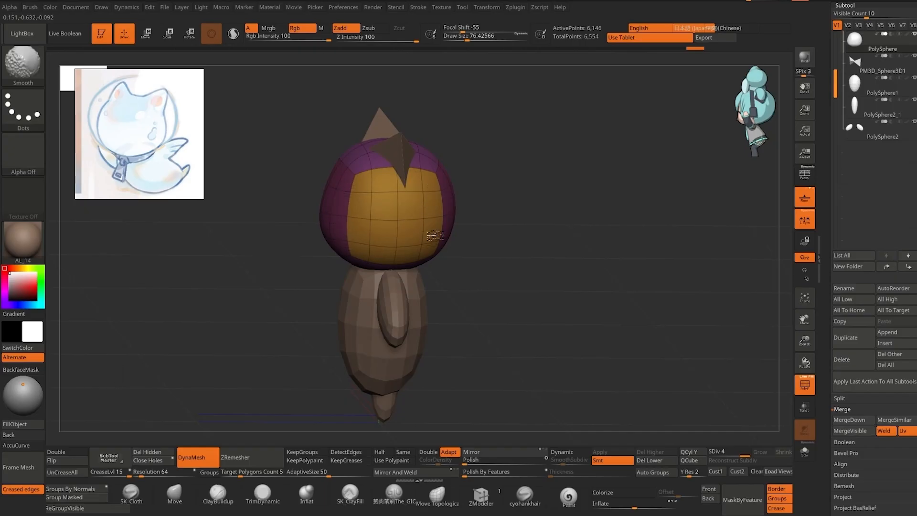
{"action": "left_click_drag", "start_coordinate": [418, 163], "coordinate": [437, 233], "text": "shift"}
Step: Round the head's profile and contour with the Move brush at draw sizes of about 62 to 65
{"action": "key", "text": "space"}
{"action": "left_click_drag", "start_coordinate": [433, 166], "coordinate": [429, 167]}
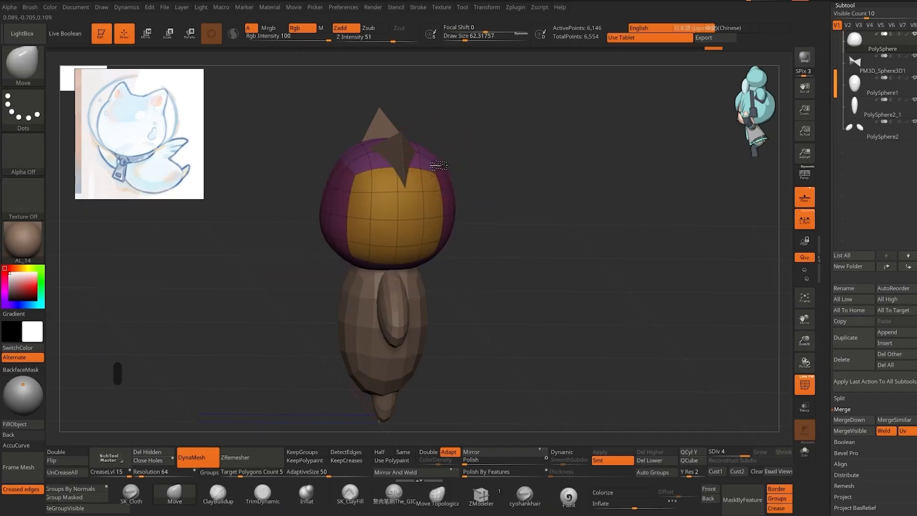
{"action": "left_click_drag", "start_coordinate": [476, 196], "coordinate": [498, 214]}
{"action": "key", "text": "space"}
{"action": "left_click_drag", "start_coordinate": [429, 164], "coordinate": [433, 163]}
{"action": "mouse_move", "coordinate": [468, 174]}
{"action": "left_mouse_down"}
{"action": "mouse_move", "coordinate": [464, 198]}
{"action": "mouse_move", "coordinate": [429, 230]}
{"action": "mouse_move", "coordinate": [436, 241]}
{"action": "mouse_move", "coordinate": [440, 188]}
{"action": "mouse_move", "coordinate": [488, 250]}
{"action": "left_mouse_up"}
{"action": "key", "text": "space"}
{"action": "left_click_drag", "start_coordinate": [429, 271], "coordinate": [420, 290]}
Step: Undo the last three edits to the head and select the ears
{"action": "key", "text": "ctrl+z"}
{"action": "key", "text": "ctrl+z"}
{"action": "key", "text": "ctrl+z"}
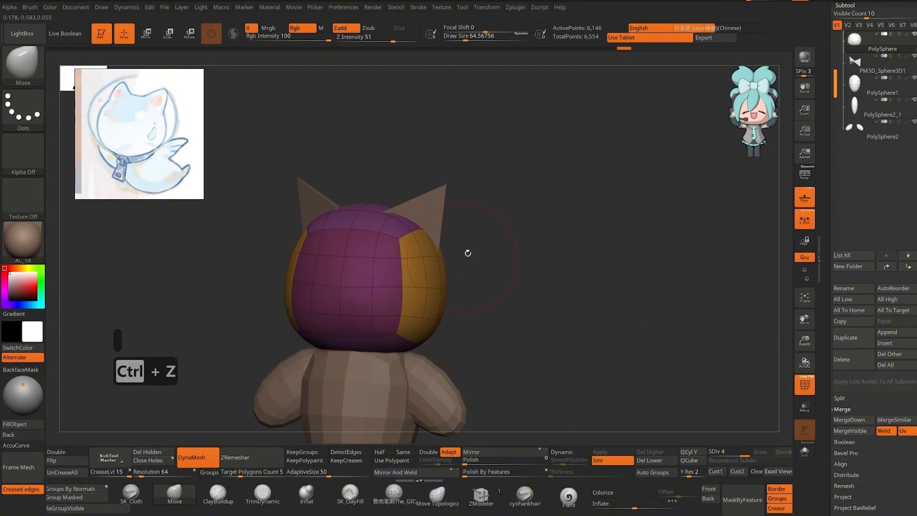
{"action": "left_click", "coordinate": [420, 239], "text": "alt"}
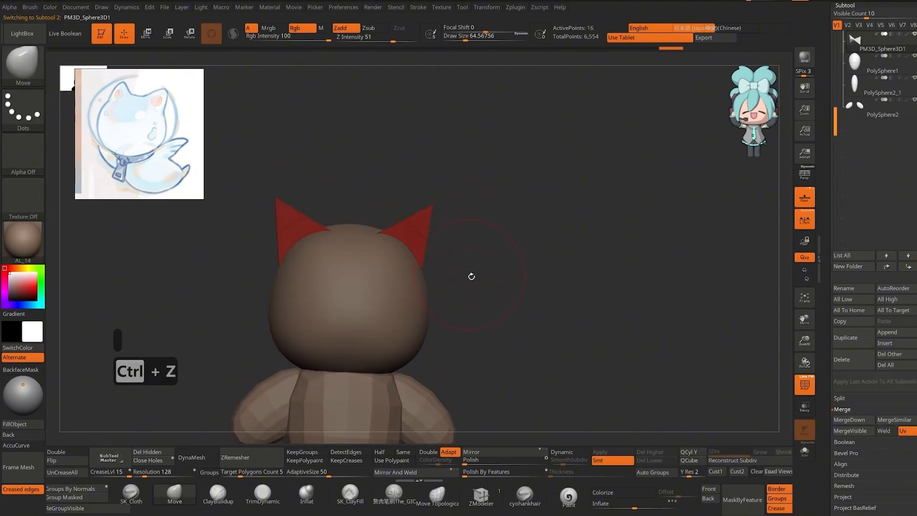
{"action": "key", "text": "ctrl"}
{"action": "key", "text": "ctrl+d"}
{"action": "key", "text": "ctrl+z"}
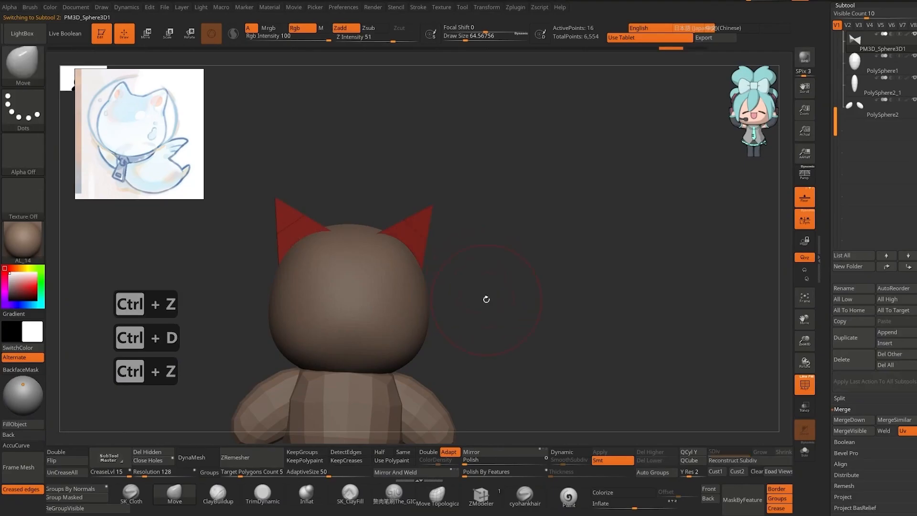
Step: Insert edge loops across the faces and near the edges of both ears with the ZModeler brush
{"action": "left_click", "coordinate": [481, 495]}
{"action": "mouse_move", "coordinate": [551, 307]}
{"action": "left_mouse_down", "text": "alt"}
{"action": "mouse_move", "coordinate": [555, 325]}
{"action": "mouse_move", "coordinate": [537, 341]}
{"action": "left_mouse_up", "text": "alt"}
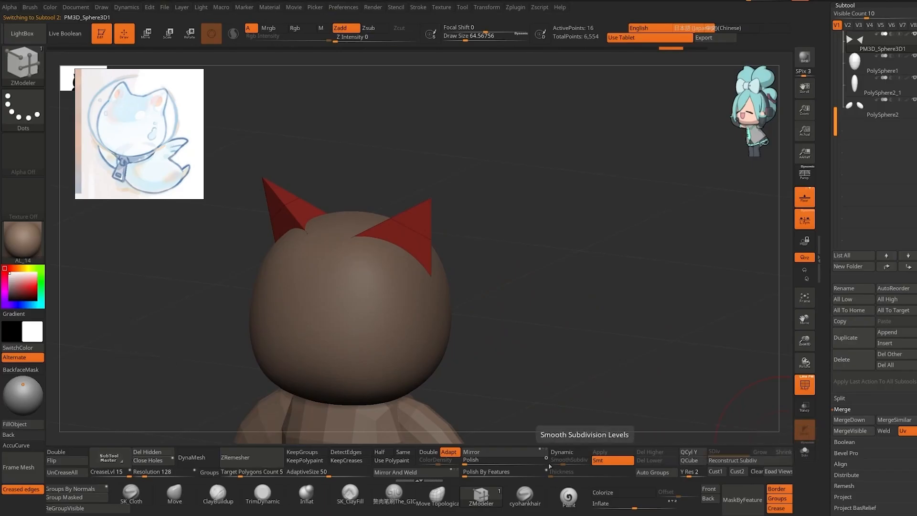
{"action": "right_click_drag", "start_coordinate": [404, 262], "coordinate": [405, 226], "text": "shift"}
{"action": "key", "text": "space"}
{"action": "left_click", "coordinate": [407, 228]}
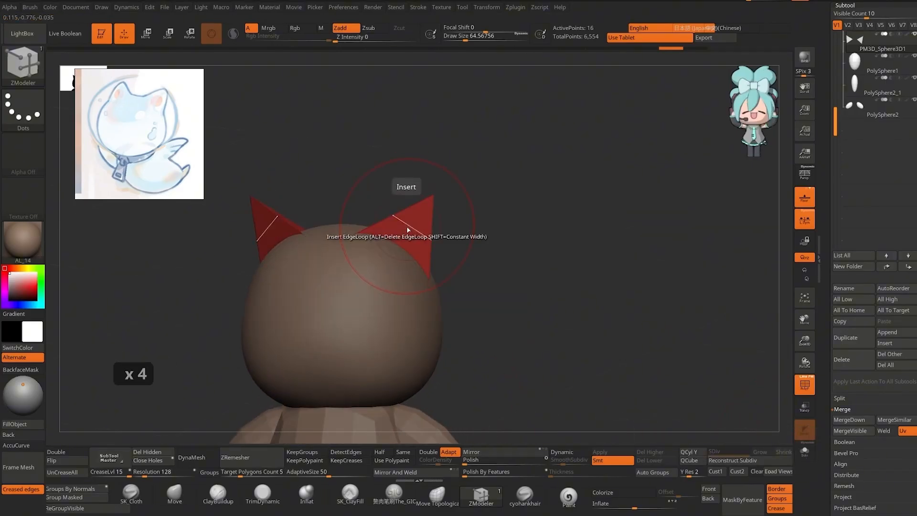
{"action": "left_click", "coordinate": [426, 233]}
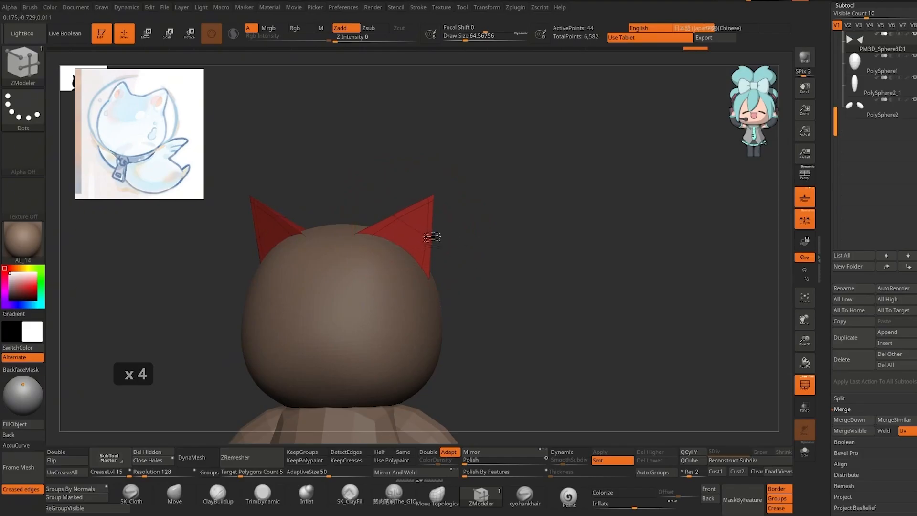
{"action": "right_click_drag", "start_coordinate": [470, 251], "coordinate": [430, 260]}
{"action": "left_click", "coordinate": [433, 270]}
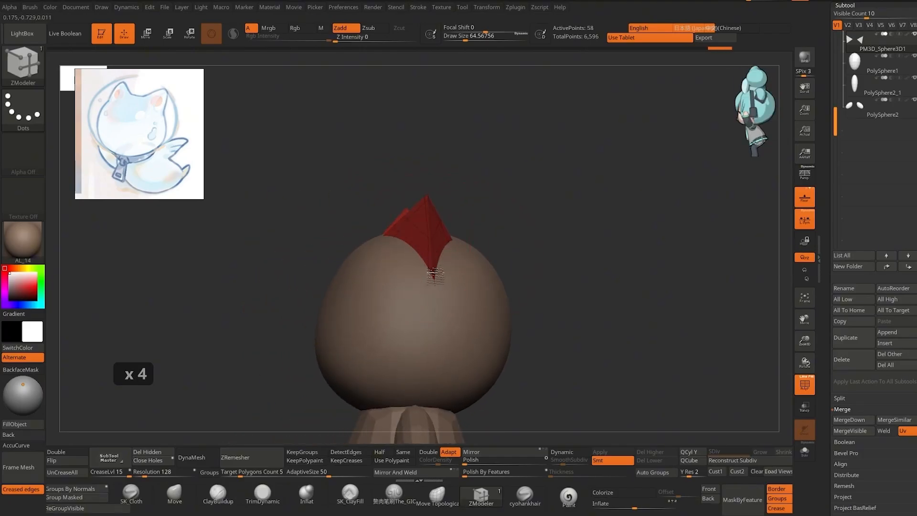
Step: Isolate the ears to inspect them and subdivide them to level 4
{"action": "left_click", "coordinate": [804, 451]}
{"action": "right_click_drag", "start_coordinate": [482, 238], "coordinate": [446, 236]}
{"action": "mouse_move", "coordinate": [388, 243]}
{"action": "right_mouse_down"}
{"action": "mouse_move", "coordinate": [487, 241]}
{"action": "mouse_move", "coordinate": [487, 285]}
{"action": "mouse_move", "coordinate": [585, 260]}
{"action": "mouse_move", "coordinate": [554, 323]}
{"action": "mouse_move", "coordinate": [556, 358]}
{"action": "right_mouse_up"}
{"action": "key", "text": "ctrl+z"}
{"action": "key", "text": "ctrl+d"}
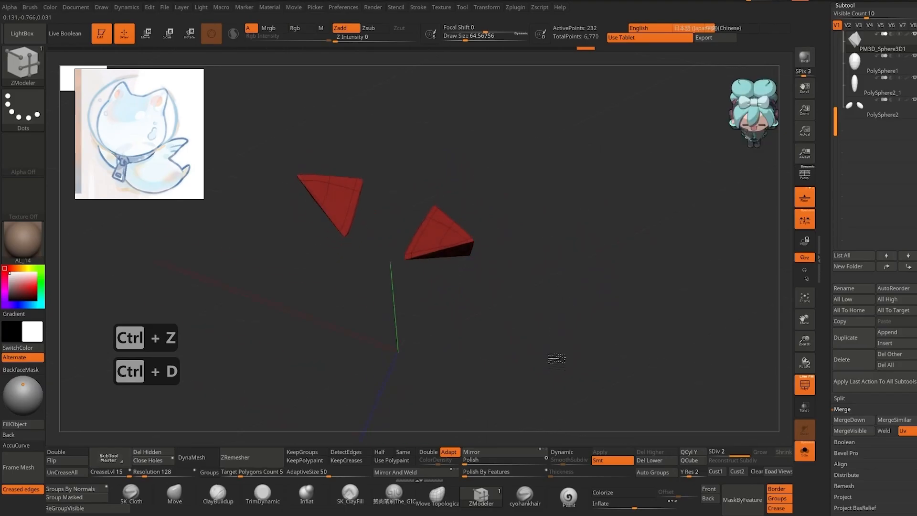
{"action": "key", "text": "ctrl+d"}
{"action": "key", "text": "ctrl+d"}
{"action": "key", "text": "f"}
{"action": "right_click_drag", "start_coordinate": [553, 264], "coordinate": [503, 300]}
Step: Curve the inner edges of the ears with the Move brush at a draw size of about 42
{"action": "key", "text": "w"}
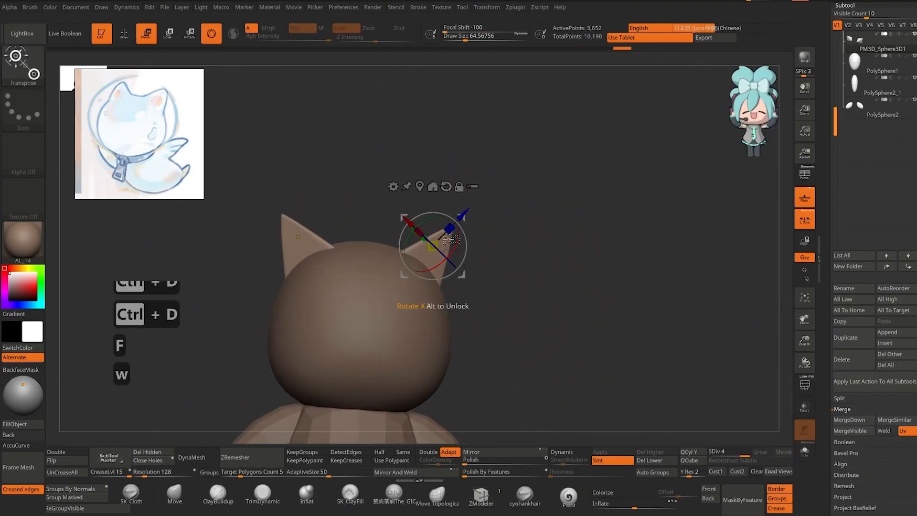
{"action": "left_click", "coordinate": [174, 493]}
{"action": "key", "text": "space"}
{"action": "left_click_drag", "start_coordinate": [319, 238], "coordinate": [314, 238]}
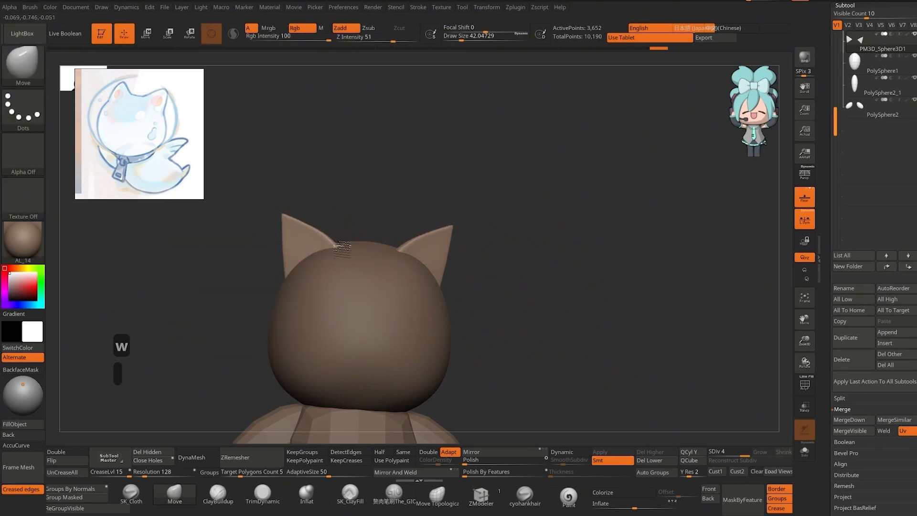
{"action": "right_click_drag", "start_coordinate": [342, 248], "coordinate": [337, 245]}
{"action": "left_click_drag", "start_coordinate": [321, 224], "coordinate": [317, 216]}
{"action": "right_click_drag", "start_coordinate": [317, 216], "coordinate": [342, 216]}
{"action": "left_click_drag", "start_coordinate": [342, 216], "coordinate": [344, 224]}
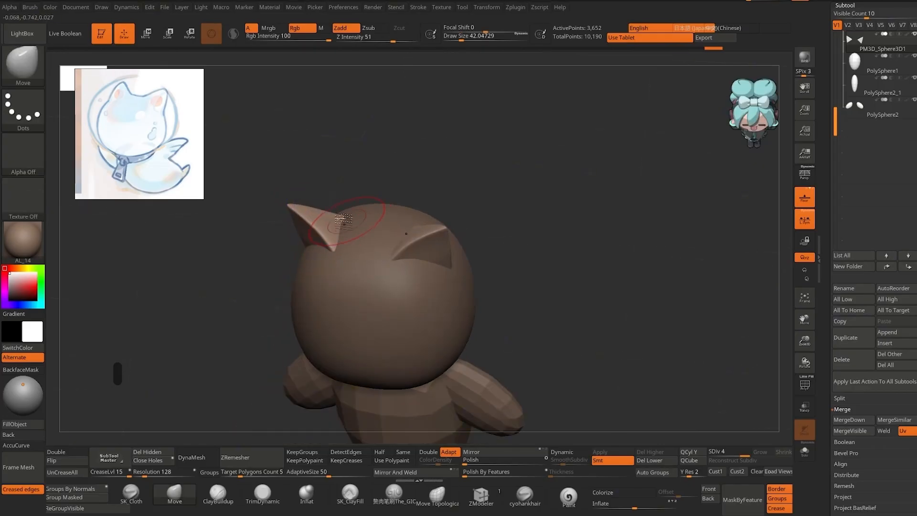
Step: Reshape the ear bases with the Move brush at a draw size of about 46 and undo the last stroke
{"action": "right_click_drag", "start_coordinate": [344, 223], "coordinate": [291, 274]}
{"action": "key", "text": "space"}
{"action": "left_click_drag", "start_coordinate": [324, 221], "coordinate": [320, 222]}
{"action": "mouse_move", "coordinate": [321, 222]}
{"action": "right_mouse_down"}
{"action": "mouse_move", "coordinate": [349, 243]}
{"action": "mouse_move", "coordinate": [337, 221]}
{"action": "right_mouse_up"}
{"action": "left_click_drag", "start_coordinate": [337, 220], "coordinate": [348, 228]}
{"action": "key", "text": "ctrl+z"}
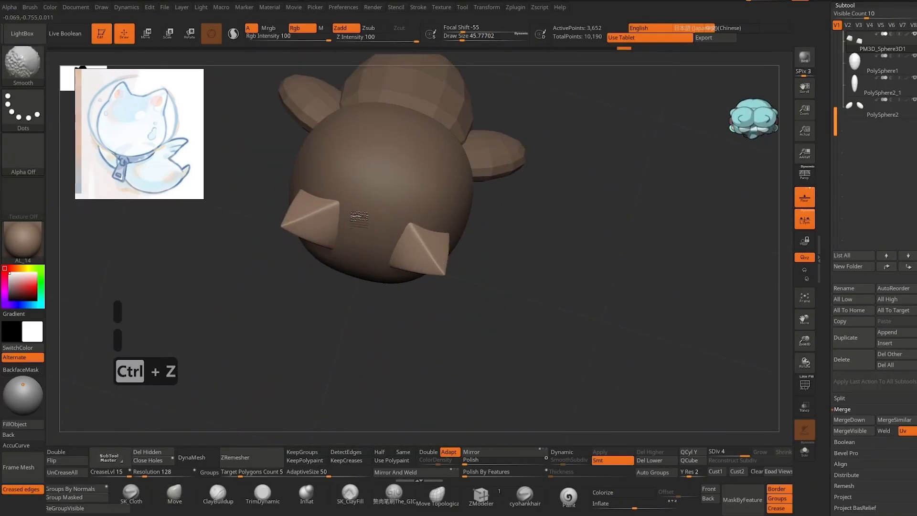
Step: Smooth the ears' hard ridges and refine their tips with the Move brush at a draw size of about 16
{"action": "mouse_move", "coordinate": [337, 188]}
{"action": "right_mouse_down"}
{"action": "mouse_move", "coordinate": [354, 189]}
{"action": "mouse_move", "coordinate": [308, 250]}
{"action": "mouse_move", "coordinate": [334, 256]}
{"action": "mouse_move", "coordinate": [337, 160]}
{"action": "mouse_move", "coordinate": [364, 187]}
{"action": "mouse_move", "coordinate": [347, 252]}
{"action": "mouse_move", "coordinate": [315, 188]}
{"action": "mouse_move", "coordinate": [346, 354]}
{"action": "mouse_move", "coordinate": [334, 252]}
{"action": "mouse_move", "coordinate": [317, 248]}
{"action": "right_mouse_up"}
{"action": "key", "text": "shift"}
{"action": "key", "text": "shift"}
{"action": "key", "text": "space"}
{"action": "left_click", "coordinate": [322, 230]}
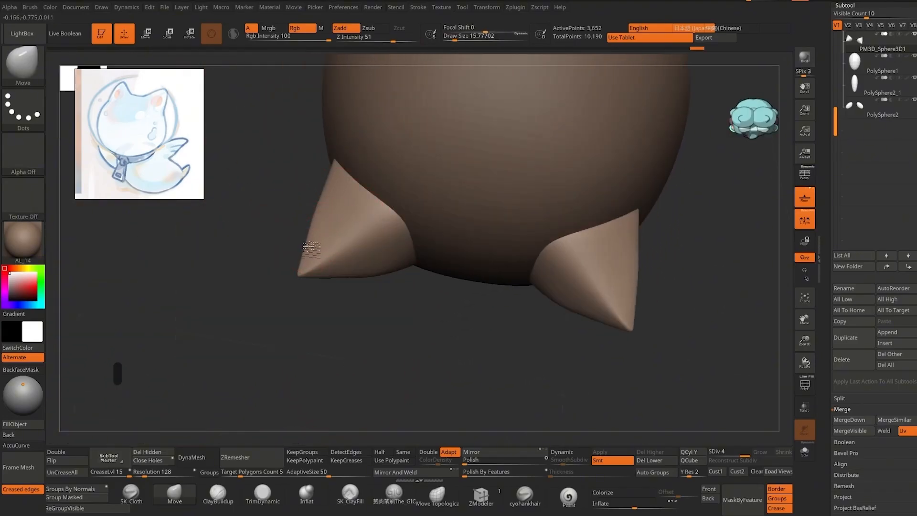
Step: Smooth the ears further and reshape their edges with the Move brush at a draw size of about 30
{"action": "mouse_move", "coordinate": [375, 331]}
{"action": "right_mouse_down"}
{"action": "mouse_move", "coordinate": [364, 327]}
{"action": "mouse_move", "coordinate": [348, 249]}
{"action": "mouse_move", "coordinate": [383, 277]}
{"action": "mouse_move", "coordinate": [389, 258]}
{"action": "mouse_move", "coordinate": [373, 248]}
{"action": "mouse_move", "coordinate": [353, 191]}
{"action": "mouse_move", "coordinate": [354, 117]}
{"action": "right_mouse_up"}
{"action": "key", "text": "shift"}
{"action": "right_click_drag", "start_coordinate": [497, 225], "coordinate": [478, 221]}
{"action": "key", "text": "space"}
{"action": "left_click_drag", "start_coordinate": [340, 188], "coordinate": [349, 190]}
{"action": "key", "text": "s"}
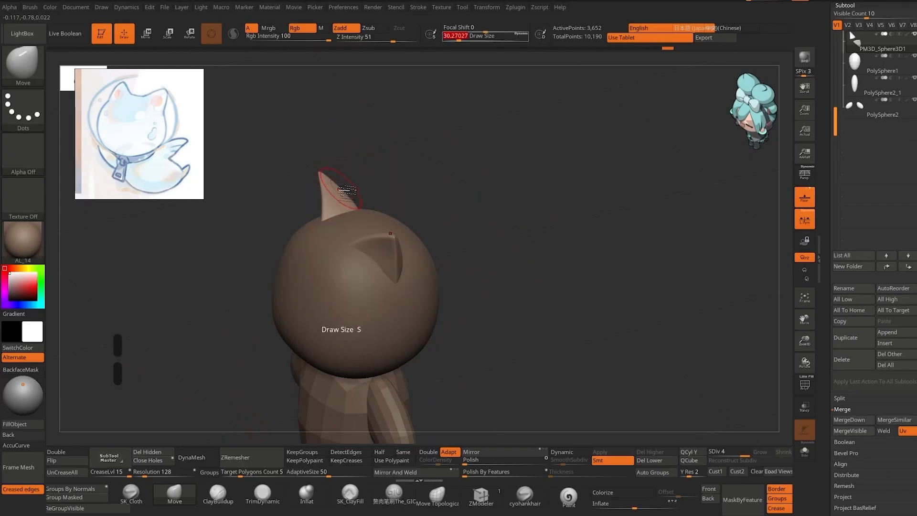
{"action": "right_click_drag", "start_coordinate": [348, 190], "coordinate": [464, 248]}
Step: Adjust the overall shape and height of the ears with the Move brush at a draw size of about 106
{"action": "key", "text": "space"}
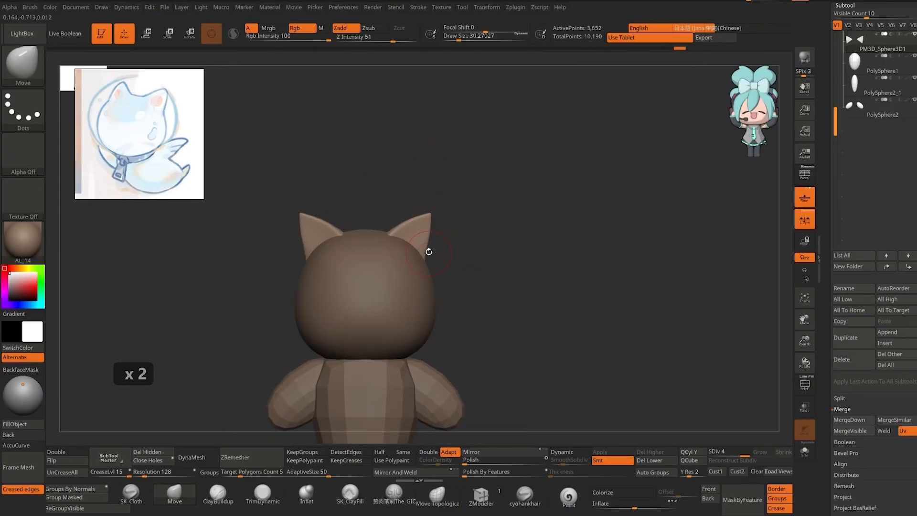
{"action": "left_click_drag", "start_coordinate": [459, 268], "coordinate": [460, 286], "text": "alt"}
{"action": "key", "text": "space"}
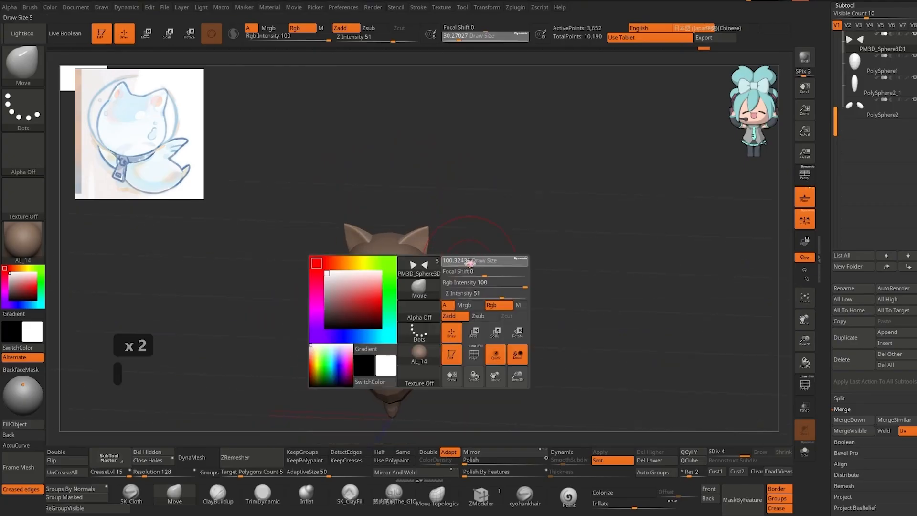
{"action": "left_click", "coordinate": [471, 262]}
{"action": "left_click_drag", "start_coordinate": [476, 227], "coordinate": [486, 259], "text": "alt"}
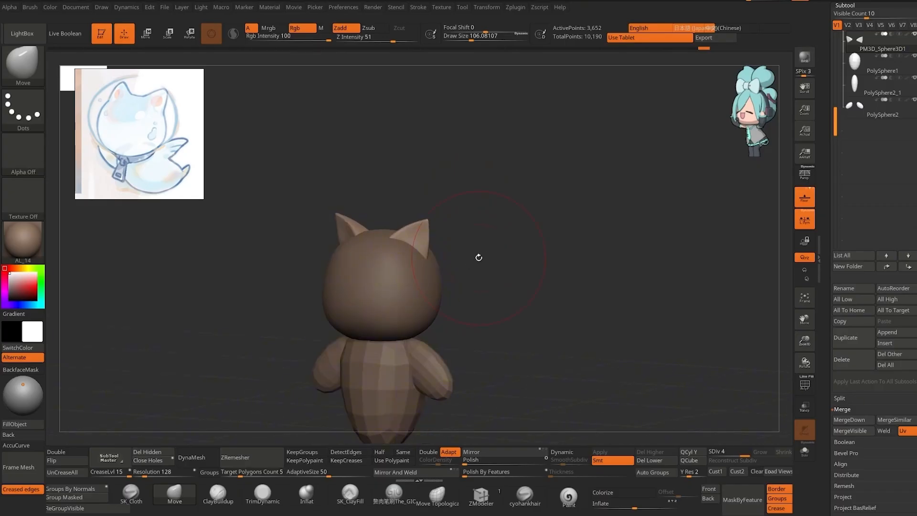
{"action": "left_click_drag", "start_coordinate": [479, 258], "coordinate": [459, 264]}
{"action": "key", "text": "space"}
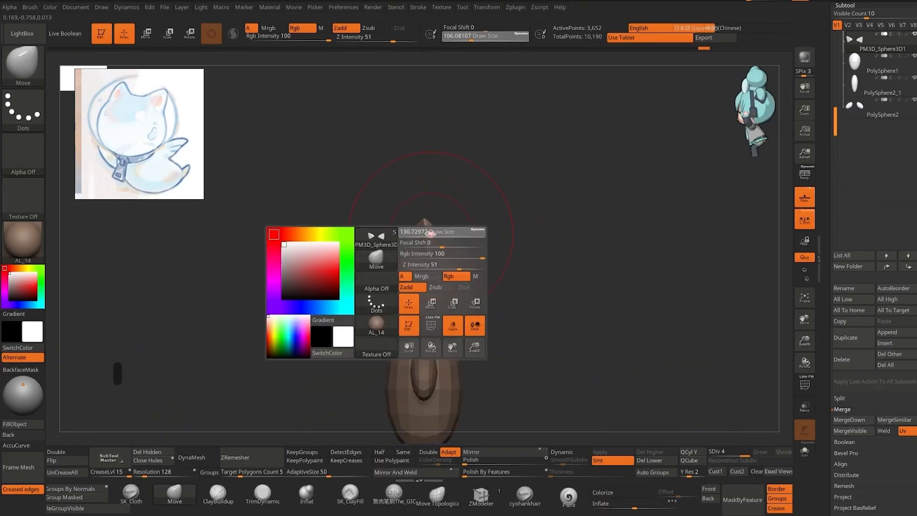
{"action": "left_click", "coordinate": [430, 230]}
{"action": "key", "text": "ctrl+z"}
Step: Rotate the ears slightly on the head with the transform gizmo
{"action": "key", "text": "w"}
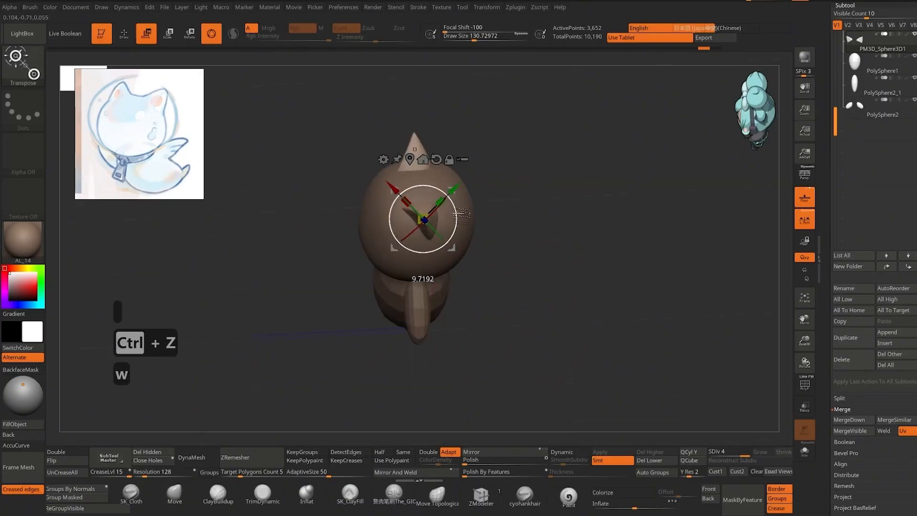
{"action": "left_click_drag", "start_coordinate": [518, 178], "coordinate": [502, 176], "text": "shift"}
{"action": "key", "text": "q"}
Step: Reshape the ears in side view with the Move brush at a draw size of about 74
{"action": "key", "text": "space"}
{"action": "left_click", "coordinate": [420, 209]}
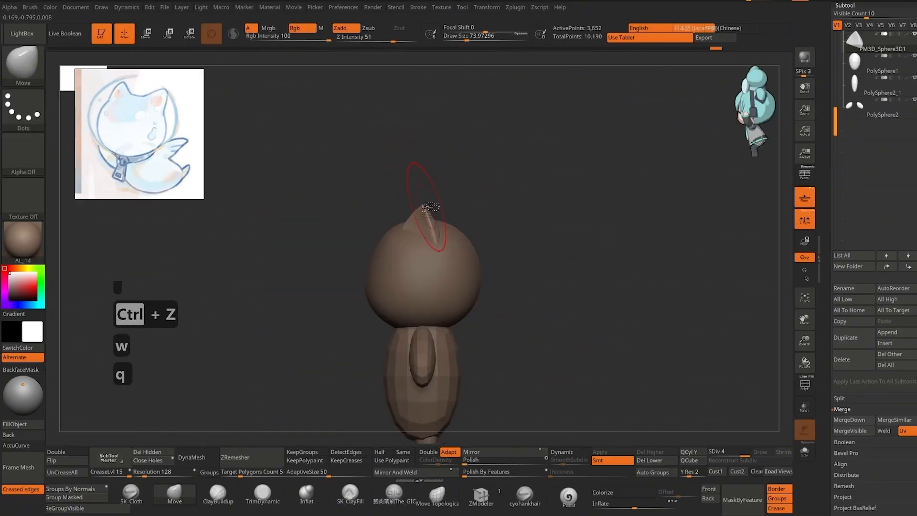
{"action": "key", "text": "space"}
{"action": "left_click", "coordinate": [410, 226]}
{"action": "left_click_drag", "start_coordinate": [409, 227], "coordinate": [405, 227]}
{"action": "mouse_move", "coordinate": [497, 230]}
{"action": "left_mouse_down"}
{"action": "mouse_move", "coordinate": [524, 211]}
{"action": "mouse_move", "coordinate": [510, 235]}
{"action": "left_mouse_up"}
Step: Refine the ear edges and tips with the Move brush at draw sizes of about 27 and 24
{"action": "key", "text": "space"}
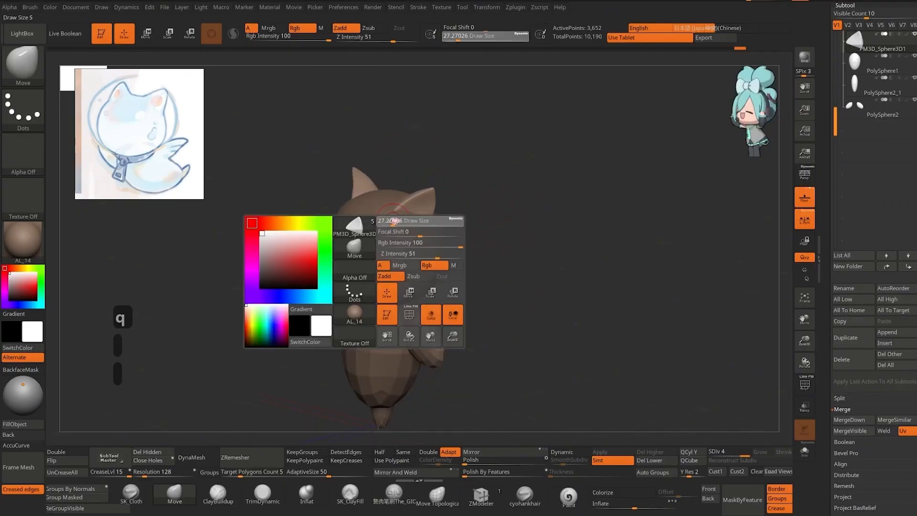
{"action": "right_click_drag", "start_coordinate": [394, 221], "coordinate": [435, 225]}
{"action": "key", "text": "space"}
{"action": "left_click_drag", "start_coordinate": [435, 226], "coordinate": [441, 204]}
{"action": "key", "text": "space"}
{"action": "mouse_move", "coordinate": [443, 205]}
{"action": "right_mouse_down"}
{"action": "mouse_move", "coordinate": [506, 190]}
{"action": "mouse_move", "coordinate": [589, 282]}
{"action": "mouse_move", "coordinate": [555, 330]}
{"action": "mouse_move", "coordinate": [536, 319]}
{"action": "right_mouse_up"}
{"action": "key", "text": "space"}
{"action": "left_click_drag", "start_coordinate": [358, 192], "coordinate": [355, 195]}
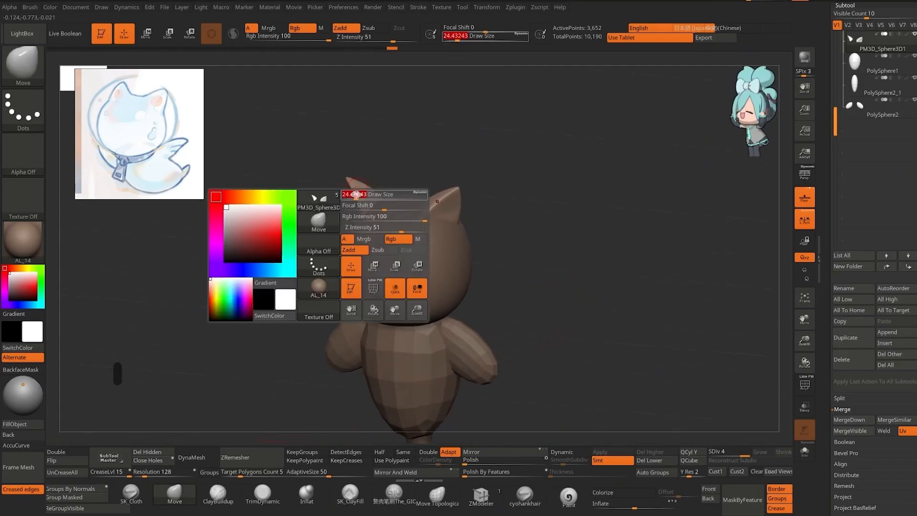
Step: Smooth the ears' edges and round their tips with the Smooth brush at a draw size of about 14
{"action": "right_click_drag", "start_coordinate": [570, 255], "coordinate": [539, 242], "text": "alt"}
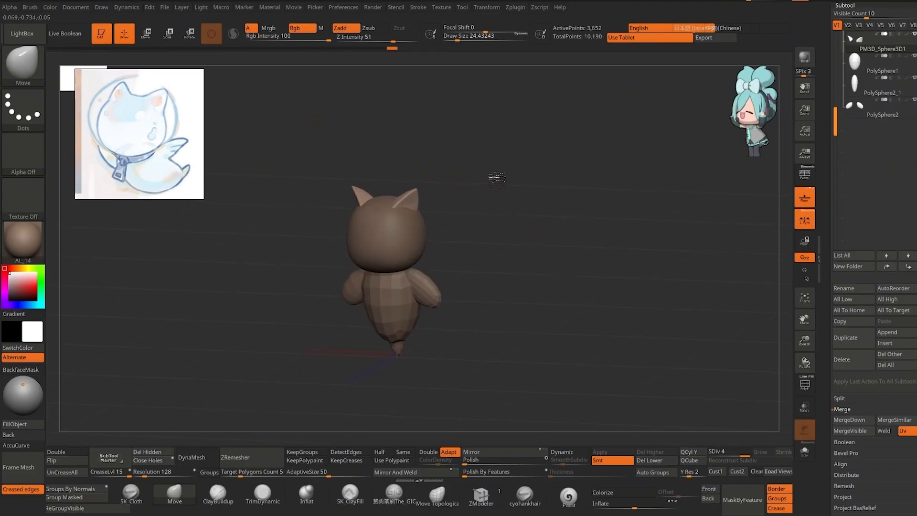
{"action": "right_click_drag", "start_coordinate": [496, 178], "coordinate": [498, 177]}
{"action": "right_click_drag", "start_coordinate": [333, 187], "coordinate": [356, 196]}
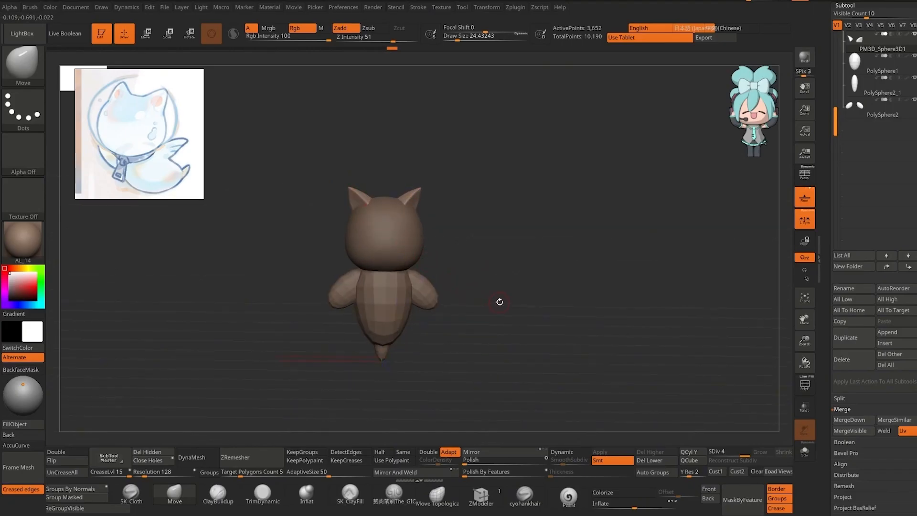
{"action": "right_click_drag", "start_coordinate": [502, 294], "coordinate": [520, 250]}
{"action": "right_click", "coordinate": [439, 181]}
{"action": "right_click_drag", "start_coordinate": [445, 179], "coordinate": [473, 228], "text": "ctrl"}
{"action": "left_click_drag", "start_coordinate": [522, 206], "coordinate": [535, 194], "text": "shift"}
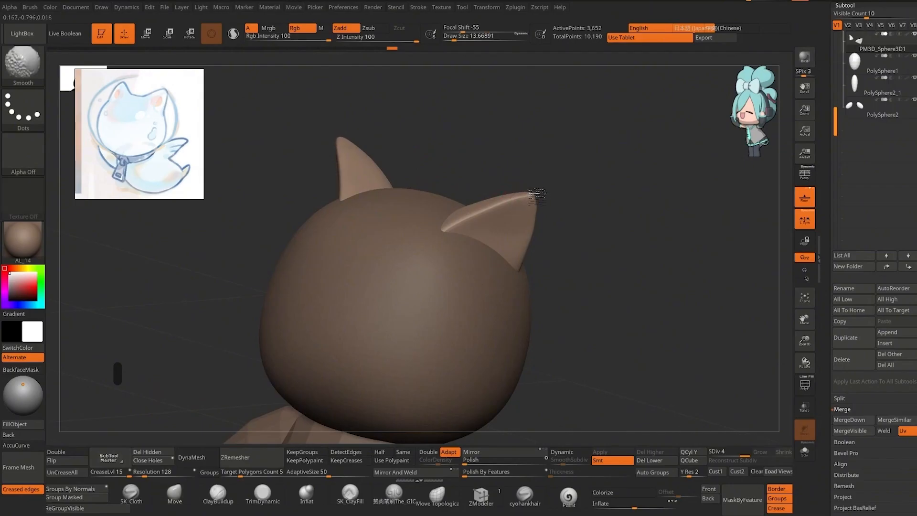
{"action": "mouse_move", "coordinate": [563, 206]}
{"action": "right_mouse_down", "text": "alt"}
{"action": "mouse_move", "coordinate": [465, 178]}
{"action": "mouse_move", "coordinate": [468, 186]}
{"action": "right_mouse_up", "text": "alt"}
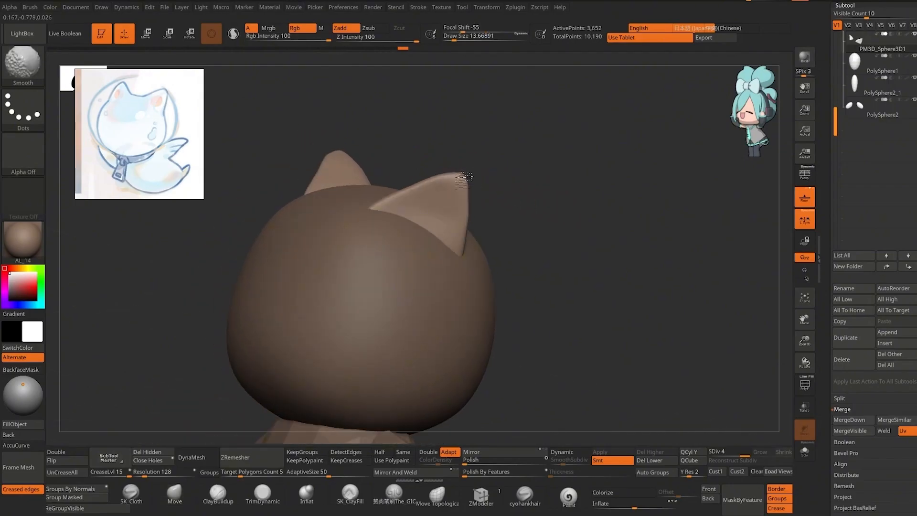
{"action": "right_click_drag", "start_coordinate": [473, 199], "coordinate": [475, 200], "text": "ctrl"}
{"action": "mouse_move", "coordinate": [536, 222]}
{"action": "right_mouse_down"}
{"action": "mouse_move", "coordinate": [532, 273]}
{"action": "mouse_move", "coordinate": [567, 288]}
{"action": "mouse_move", "coordinate": [557, 315]}
{"action": "mouse_move", "coordinate": [530, 327]}
{"action": "right_mouse_up"}
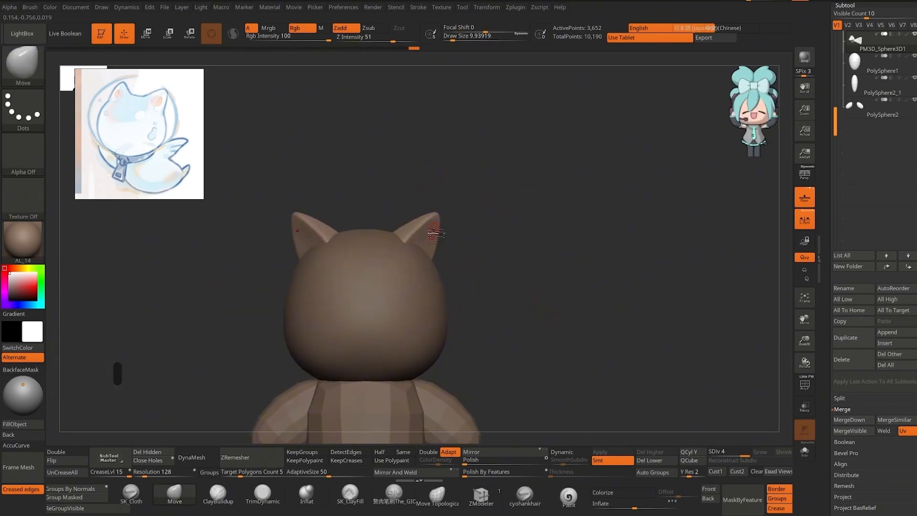
Step: Refine the ears' contours from the front with the Move brush at draw sizes of about 10 and 23
{"action": "key", "text": "space"}
{"action": "left_click_drag", "start_coordinate": [426, 235], "coordinate": [423, 231]}
{"action": "key", "text": "space"}
{"action": "key", "text": "space"}
Step: Adjust the placement of the ears on the head with the transform gizmo
{"action": "right_click_drag", "start_coordinate": [487, 250], "coordinate": [456, 231], "text": "ctrl"}
{"action": "key", "text": "w"}
{"action": "left_click_drag", "start_coordinate": [411, 225], "coordinate": [447, 197]}
{"action": "key", "text": "q"}
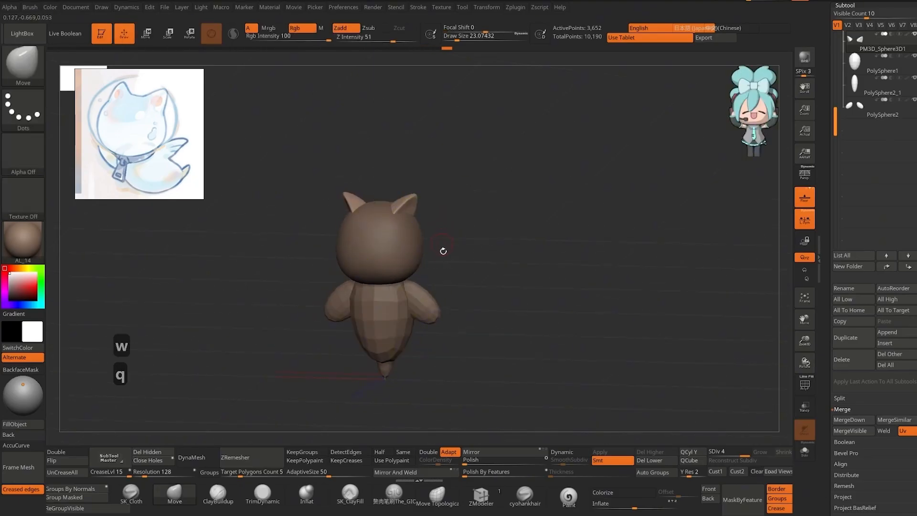
Step: Try to rotate a single ear with the gizmo by masking the other ear and turning symmetry off
{"action": "left_click", "coordinate": [453, 207], "text": "ctrl"}
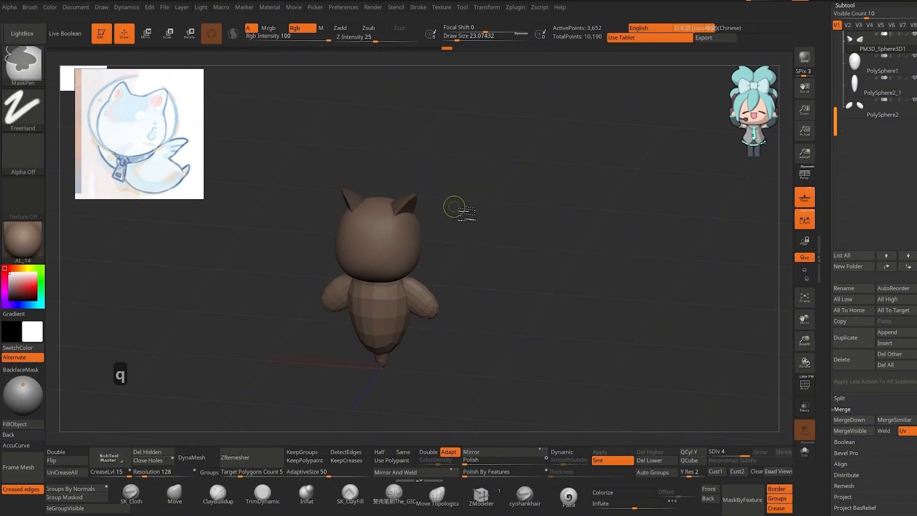
{"action": "key", "text": "x"}
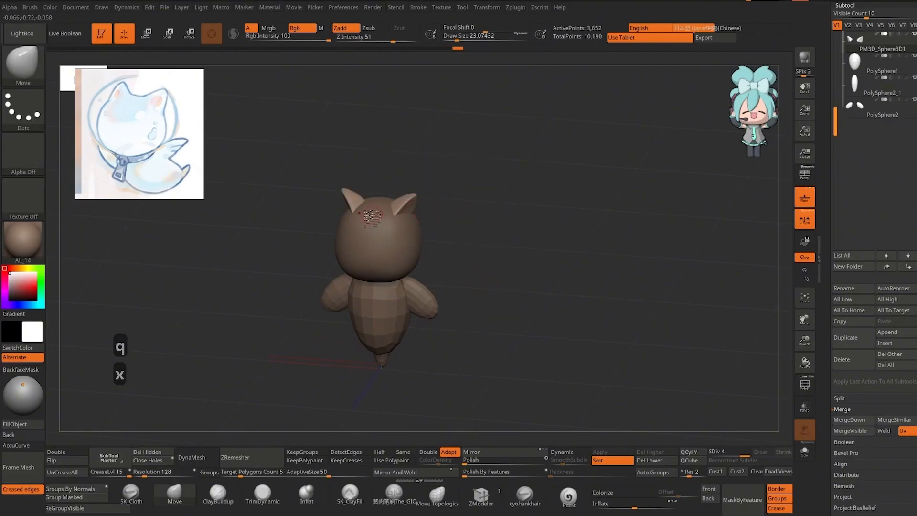
{"action": "key", "text": "w"}
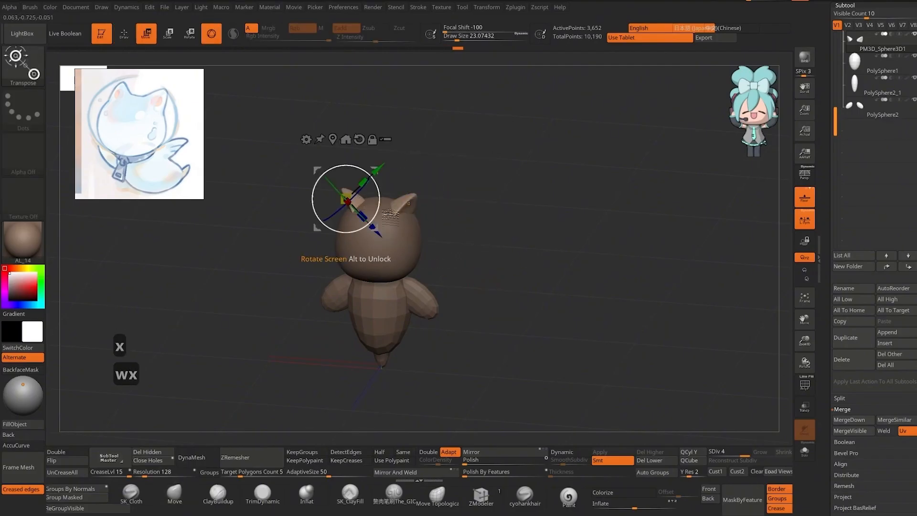
{"action": "key", "text": "x"}
{"action": "left_click_drag", "start_coordinate": [468, 170], "coordinate": [384, 221], "text": "ctrl"}
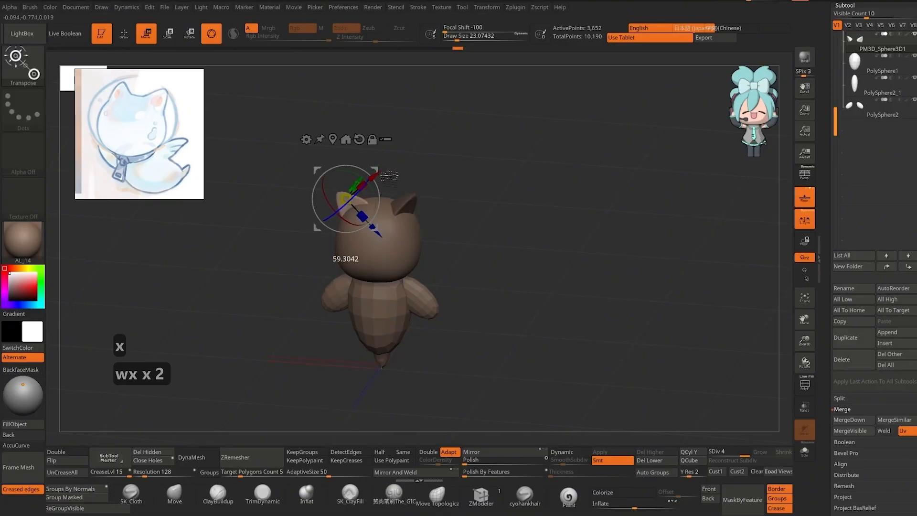
{"action": "mouse_move", "coordinate": [464, 214]}
{"action": "left_mouse_down"}
{"action": "mouse_move", "coordinate": [444, 207]}
{"action": "mouse_move", "coordinate": [532, 212]}
{"action": "mouse_move", "coordinate": [556, 257]}
{"action": "mouse_move", "coordinate": [389, 170]}
{"action": "mouse_move", "coordinate": [395, 187]}
{"action": "mouse_move", "coordinate": [483, 183]}
{"action": "mouse_move", "coordinate": [474, 184]}
{"action": "mouse_move", "coordinate": [460, 139]}
{"action": "mouse_move", "coordinate": [510, 260]}
{"action": "left_mouse_up"}
{"action": "key", "text": "ctrl+z"}
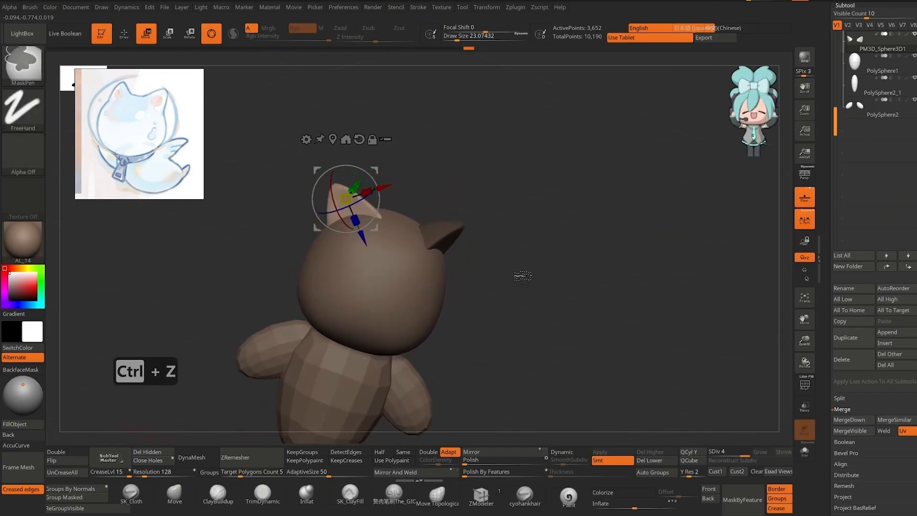
{"action": "key", "text": "ctrl+z"}
{"action": "key", "text": "ctrl+z"}
{"action": "key", "text": "x"}
Step: Select the head subtool and reshape its rounded form with the Move brush at draw sizes from about 52 to 84
{"action": "mouse_move", "coordinate": [553, 320]}
{"action": "left_mouse_down"}
{"action": "mouse_move", "coordinate": [494, 295]}
{"action": "mouse_move", "coordinate": [507, 289]}
{"action": "mouse_move", "coordinate": [483, 272]}
{"action": "mouse_move", "coordinate": [453, 225]}
{"action": "mouse_move", "coordinate": [481, 282]}
{"action": "mouse_move", "coordinate": [471, 310]}
{"action": "mouse_move", "coordinate": [458, 290]}
{"action": "left_mouse_up"}
{"action": "key", "text": "q"}
{"action": "left_click", "coordinate": [376, 176], "text": "alt"}
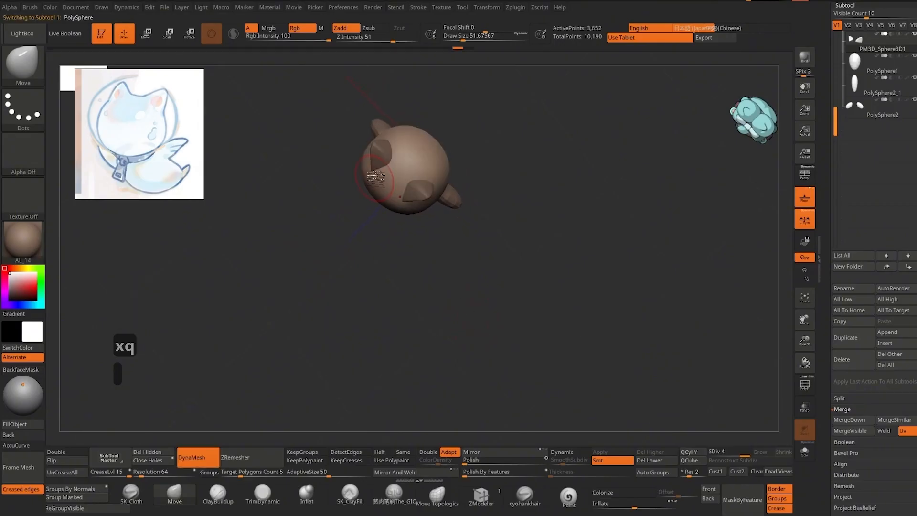
{"action": "key", "text": "space"}
{"action": "left_click_drag", "start_coordinate": [375, 177], "coordinate": [373, 166]}
{"action": "mouse_move", "coordinate": [363, 196]}
{"action": "left_mouse_down", "text": "alt"}
{"action": "mouse_move", "coordinate": [364, 248]}
{"action": "mouse_move", "coordinate": [380, 246]}
{"action": "left_mouse_up", "text": "alt"}
{"action": "key", "text": "space"}
{"action": "left_click_drag", "start_coordinate": [362, 199], "coordinate": [357, 215]}
{"action": "mouse_move", "coordinate": [476, 281]}
{"action": "left_mouse_down", "text": "shift"}
{"action": "mouse_move", "coordinate": [481, 246]}
{"action": "mouse_move", "coordinate": [472, 248]}
{"action": "mouse_move", "coordinate": [488, 250]}
{"action": "left_mouse_up", "text": "shift"}
{"action": "key", "text": "space"}
{"action": "left_click_drag", "start_coordinate": [432, 201], "coordinate": [436, 200]}
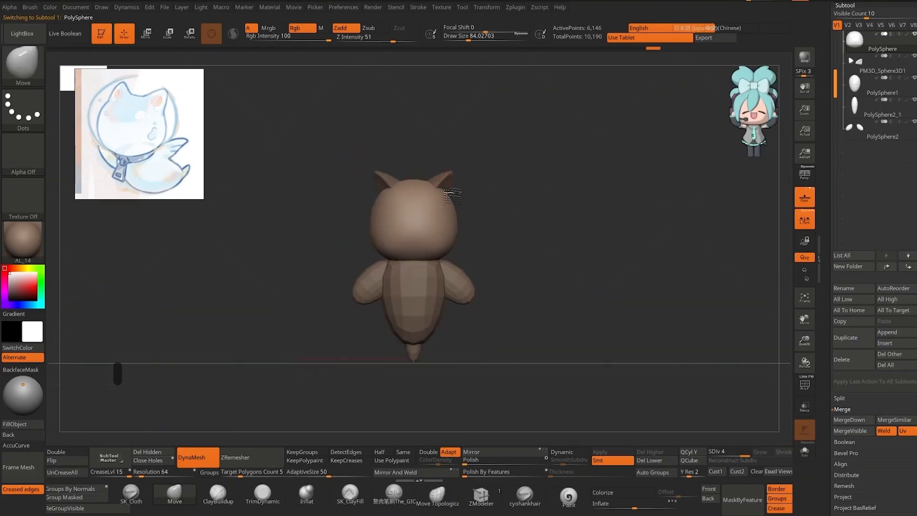
Step: Select the ears subtool and adjust the ears' position on the head with the transform gizmo
{"action": "key", "text": "space"}
{"action": "left_click", "coordinate": [450, 190], "text": "alt"}
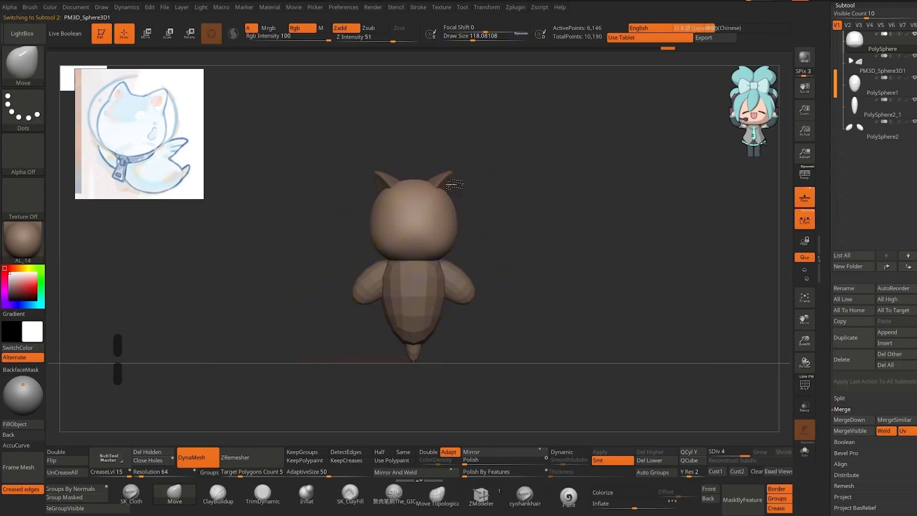
{"action": "key", "text": "w"}
{"action": "left_click_drag", "start_coordinate": [476, 152], "coordinate": [481, 152]}
{"action": "left_click_drag", "start_coordinate": [512, 185], "coordinate": [511, 204]}
{"action": "left_click_drag", "start_coordinate": [483, 154], "coordinate": [506, 217]}
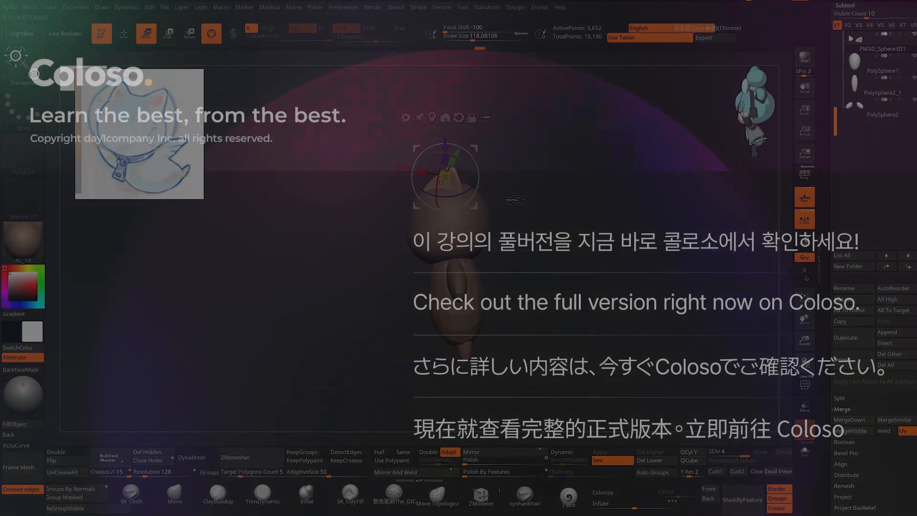